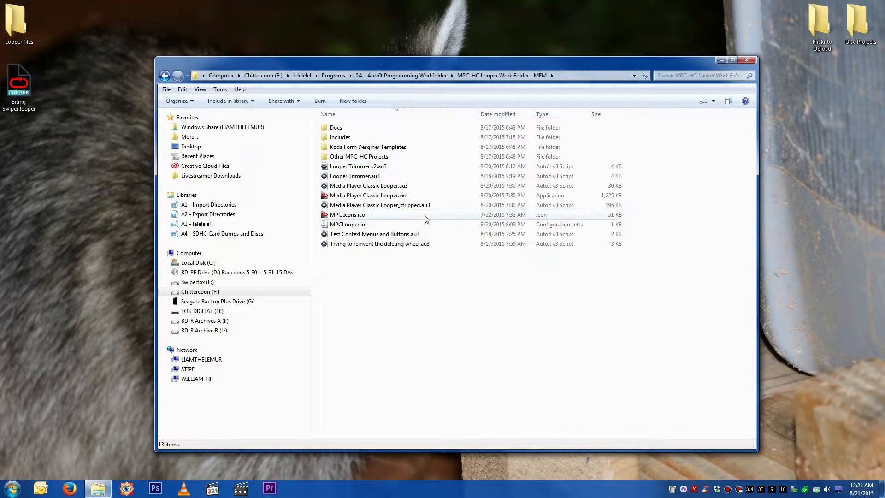
Run Media Player Classic Looper.au3 and load Trimmed.looper from the Squirrels\Pouncy Sqys! folder inside 0A - Mediaea
double_click(410, 186)
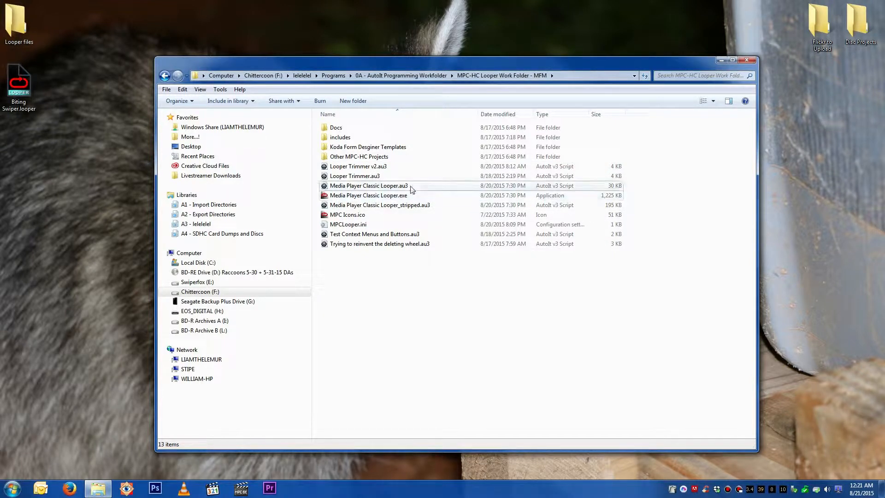
left_click(734, 229)
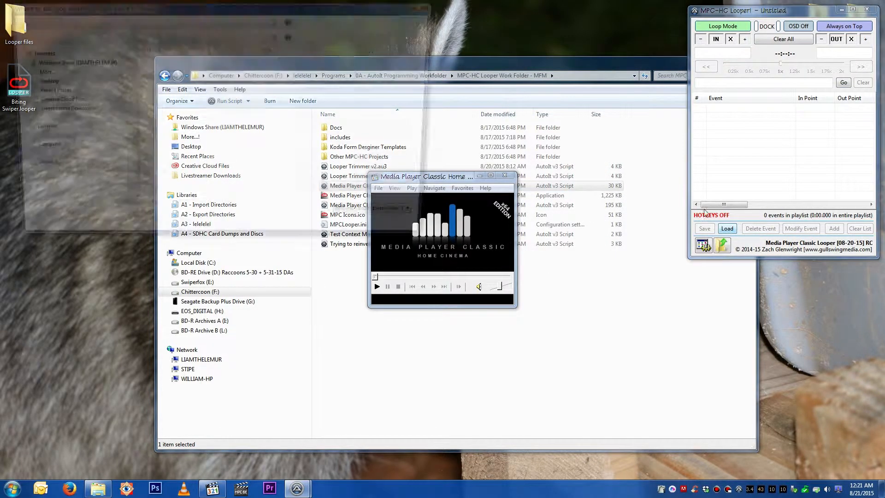
left_click(36, 71)
double_click(167, 63)
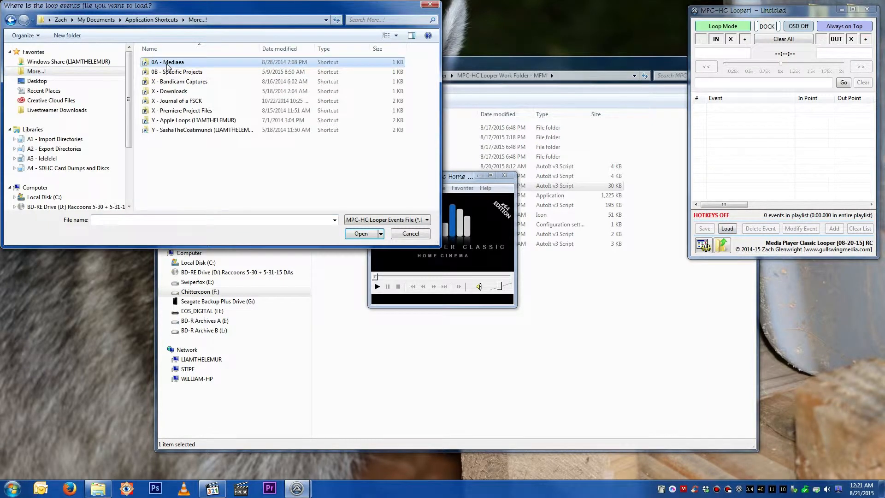
left_click(197, 204)
scroll(198, 205, "down", 1)
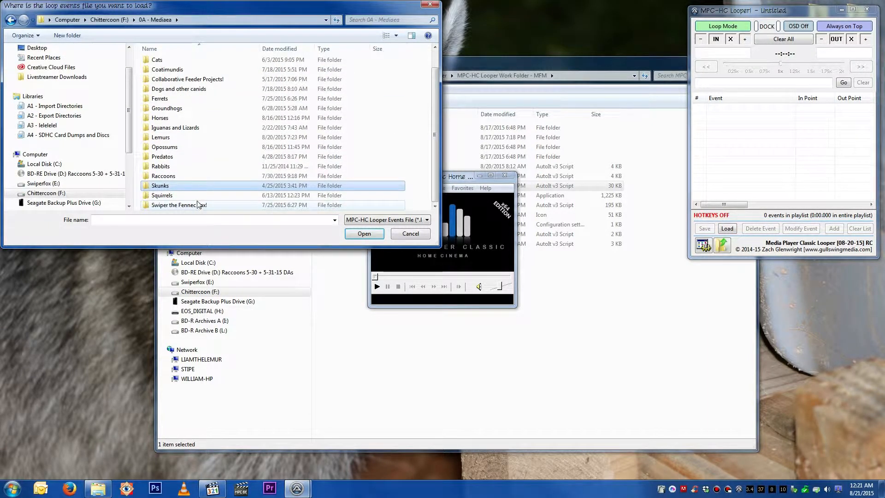
double_click(196, 198)
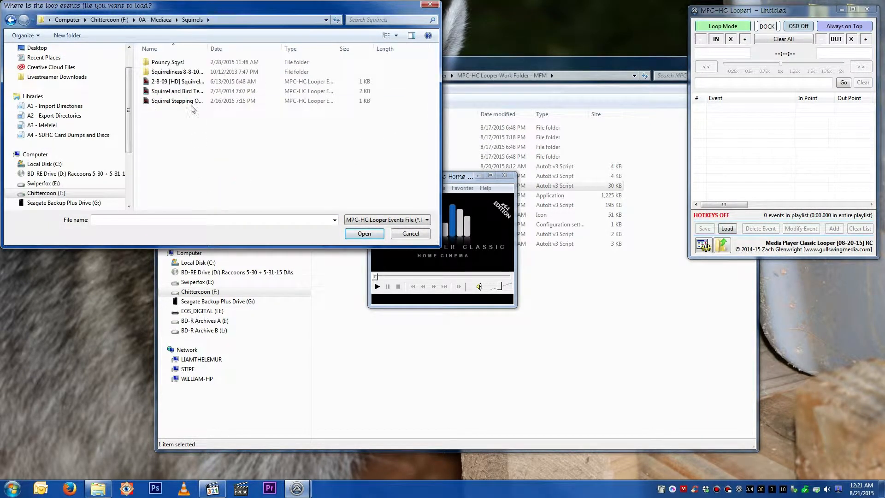
double_click(189, 63)
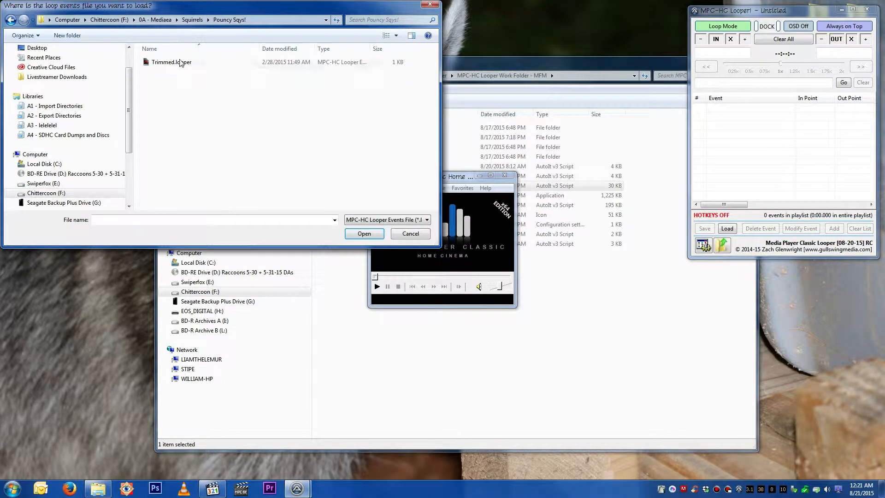
double_click(179, 62)
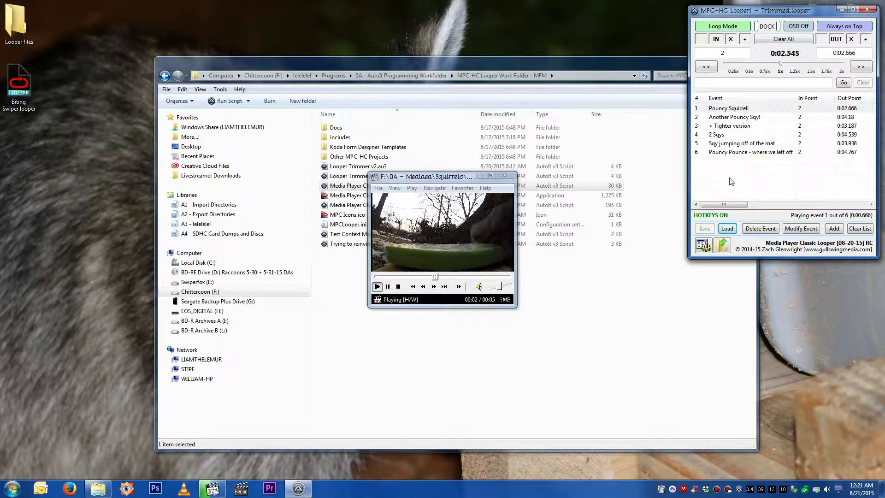
Load Swiper.looper from the Swiper the Fennec Fox! folder inside 0A - Mediaea in place of the squirrel events
left_click(727, 229)
key("alt+Up")
key("alt+Up")
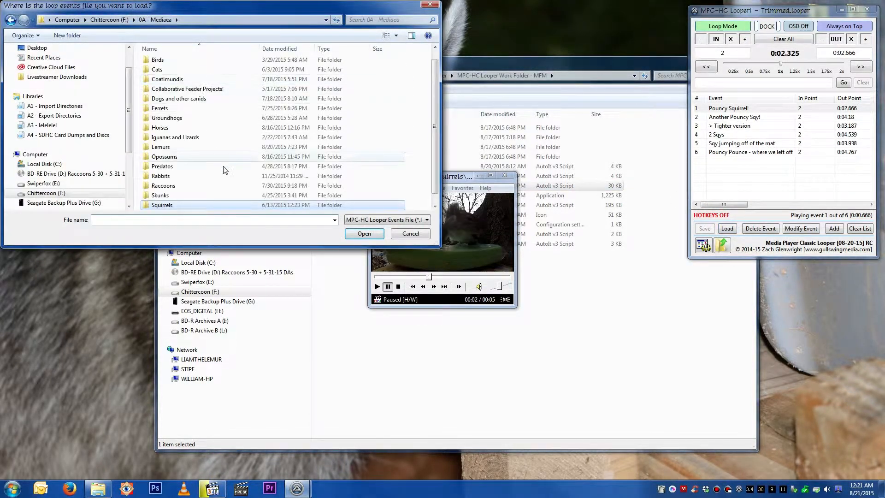
scroll(218, 191, "down", 1)
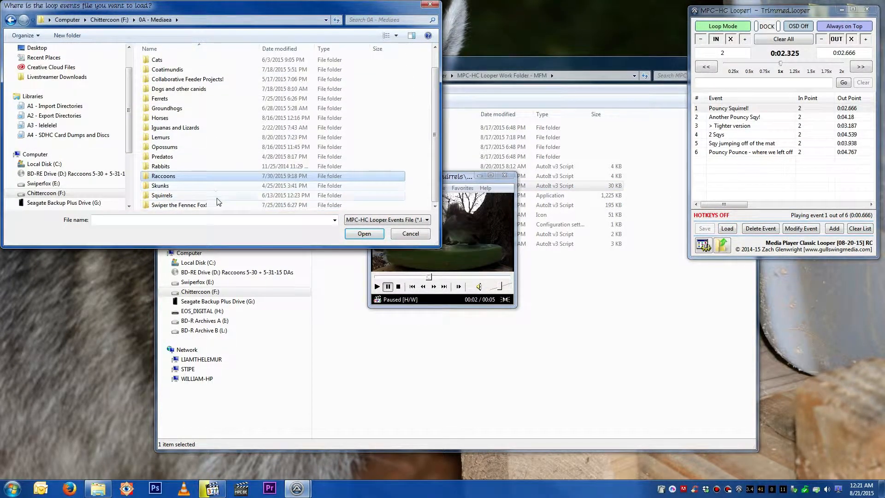
double_click(218, 205)
double_click(214, 75)
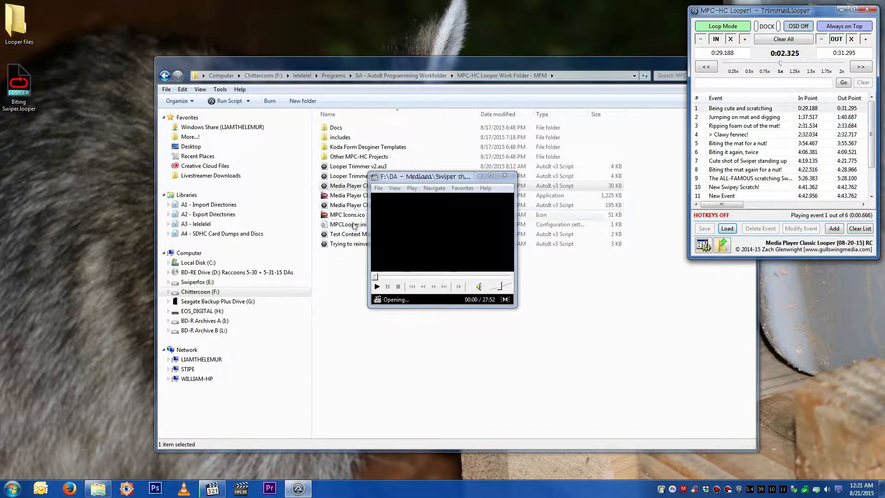
Move and enlarge the video player window, and lengthen the Looper window to fit the whole event list
left_click_drag(419, 180, 330, 30)
left_click_drag(426, 152, 638, 329)
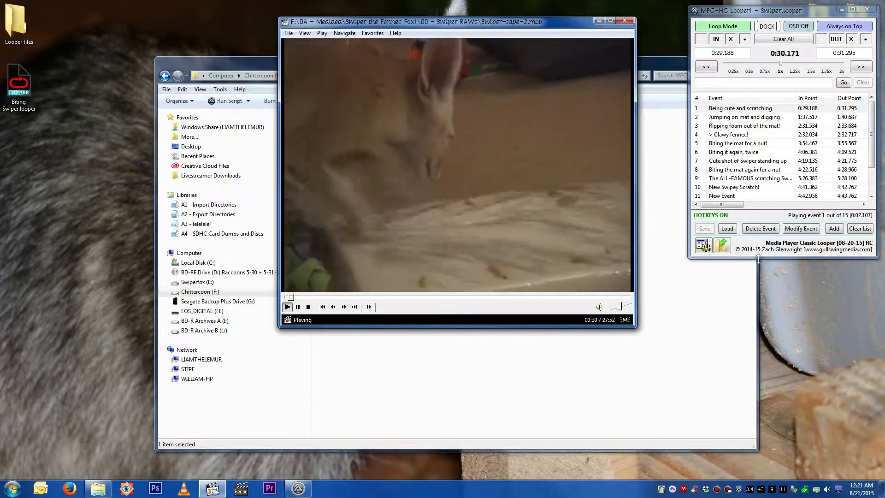
left_click_drag(765, 259, 766, 311)
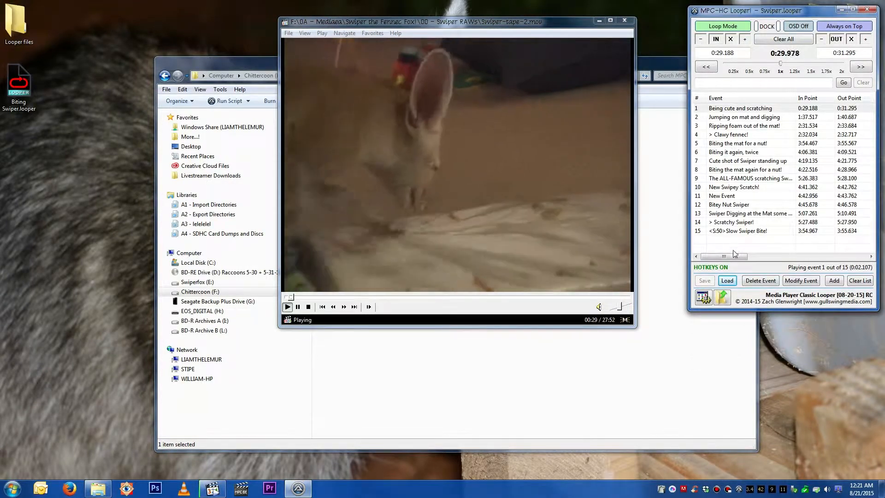
left_click(685, 351)
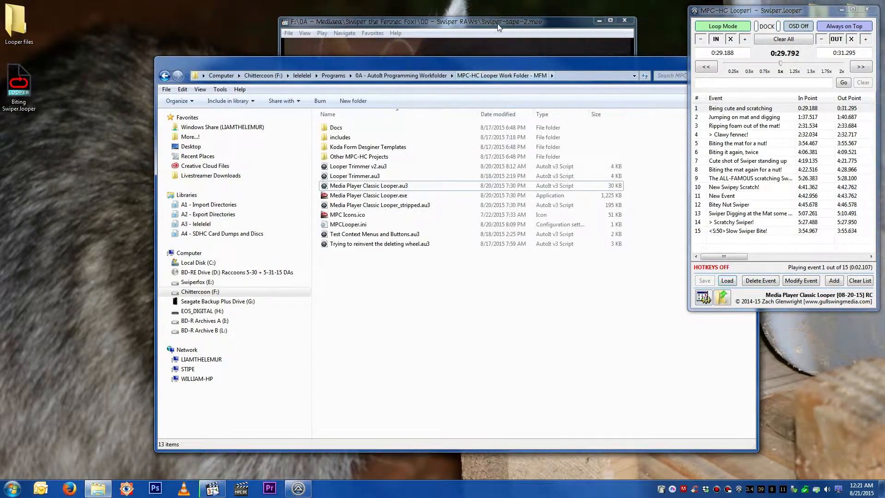
left_click(499, 28)
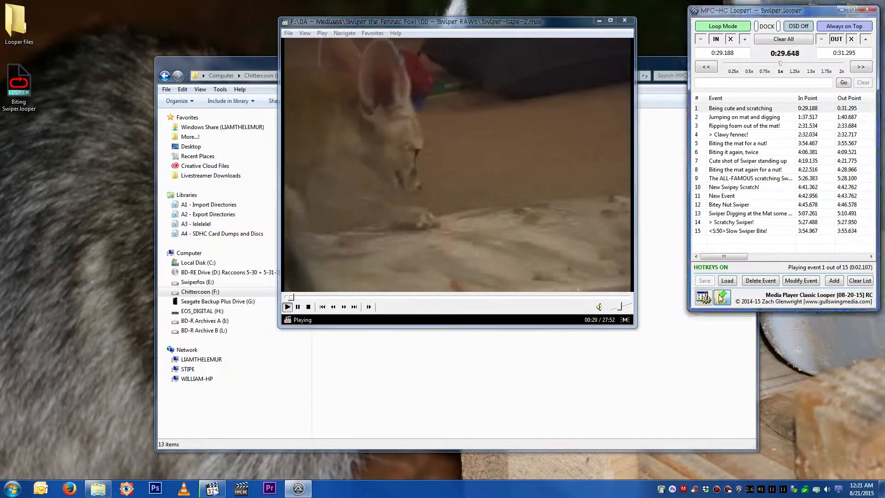
Show the playing video in its source folder to check its file size and length, and close that folder
left_click(722, 299)
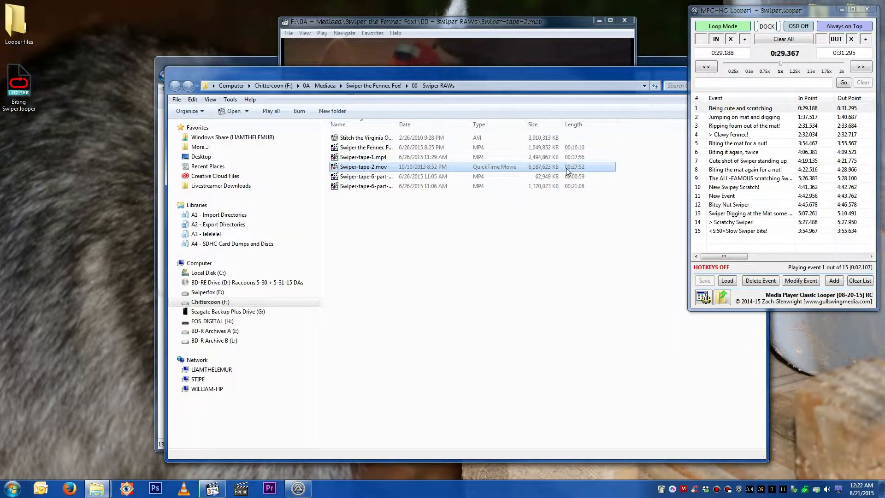
left_click_drag(318, 76, 193, 61)
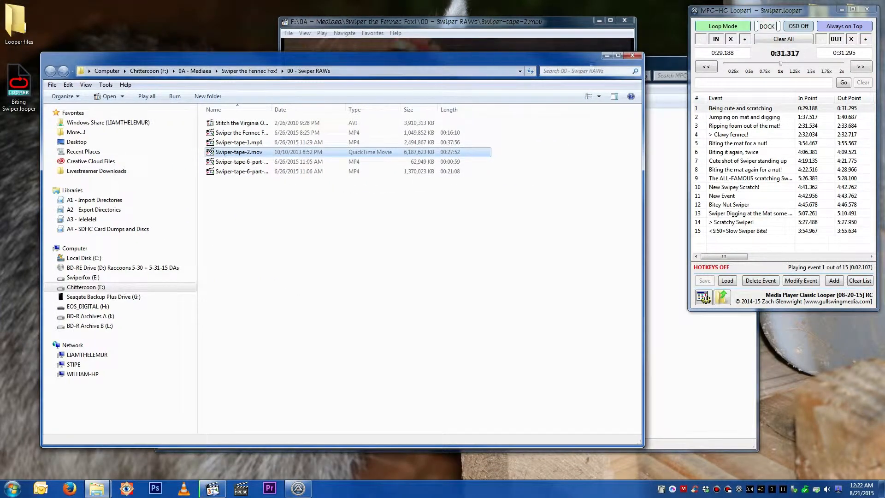
left_click(634, 56)
Close the video player and run Looper Trimmer v2.au3 with Swiper.looper as the events file to trim
left_click(538, 135)
left_click(625, 21)
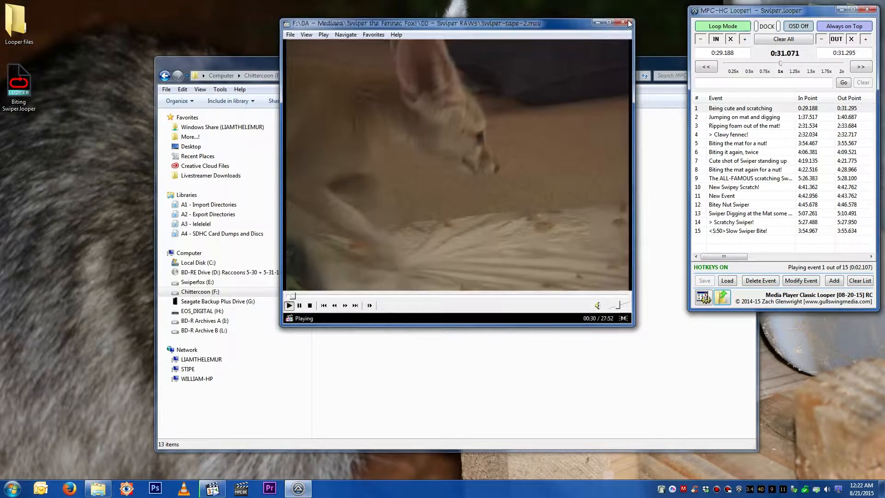
double_click(364, 166)
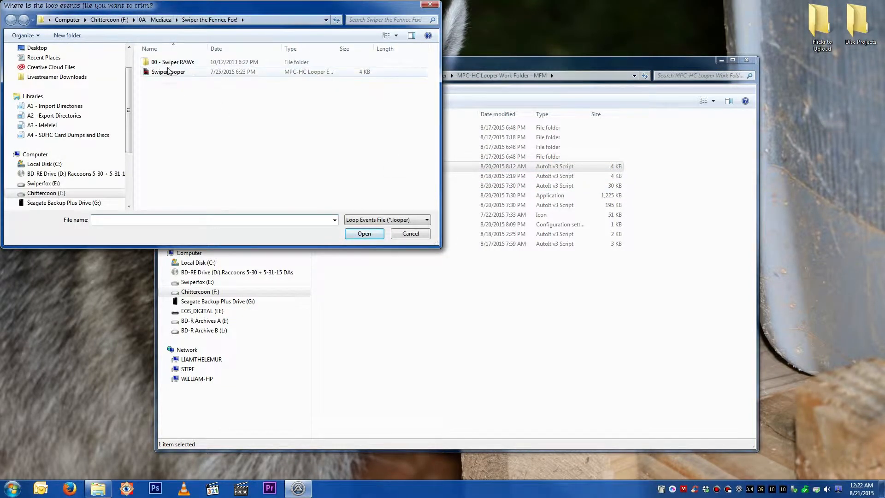
double_click(167, 72)
Create a folder named Swiper Demo on the Desktop and select it as the save location for the trimmed loops
right_click(196, 139)
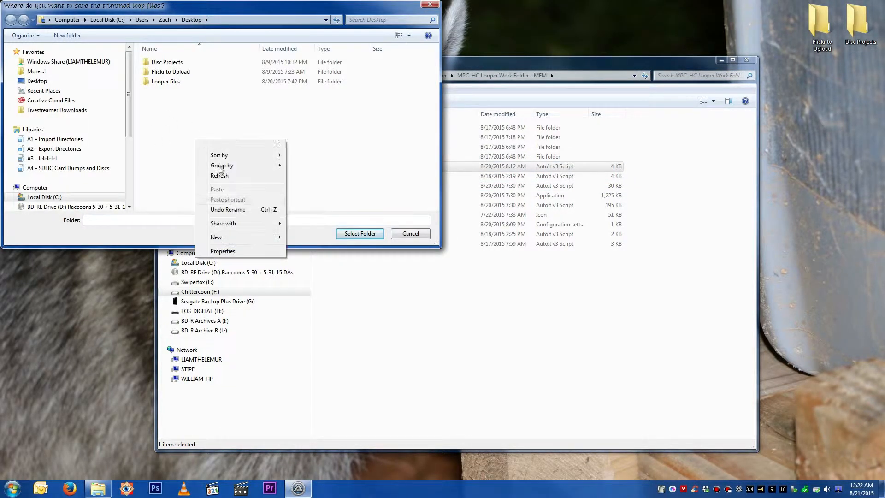
mouse_move(237, 237)
left_click(305, 237)
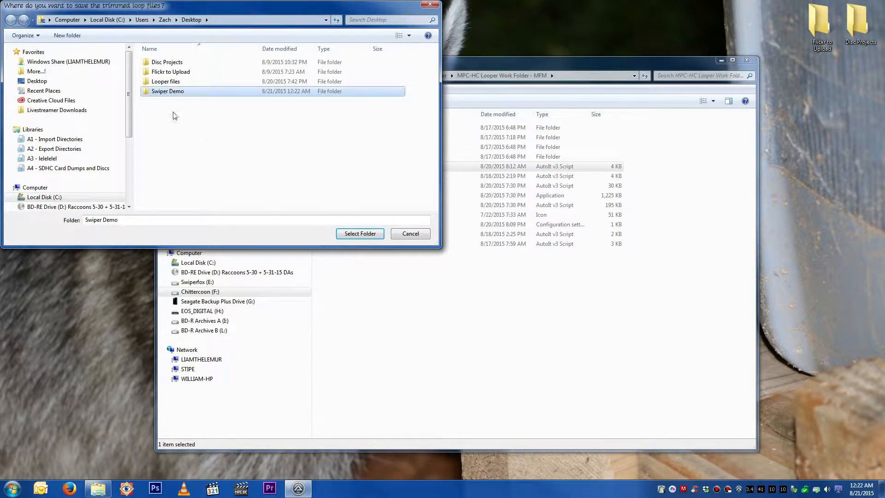
double_click(174, 91)
left_click(354, 233)
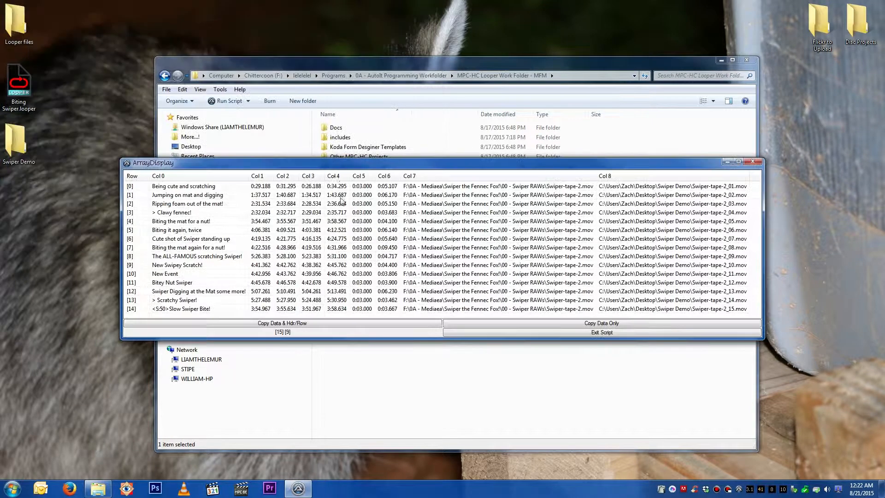
Examine the loop names, in and out points, and trim start and end times in the array, and move its window lower
left_click_drag(193, 196, 212, 309)
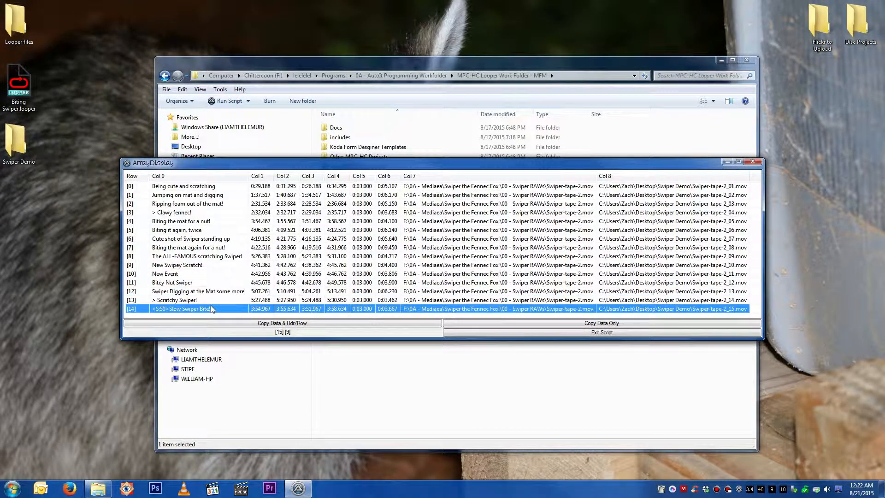
left_click(261, 188)
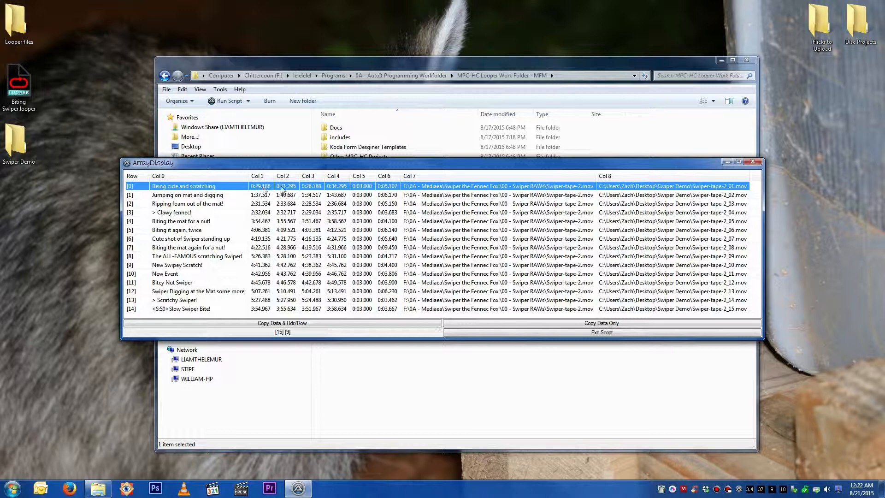
left_click(340, 194)
left_click(335, 188)
left_click_drag(321, 167, 323, 229)
Open Looper Trimmer v2.au3 for editing to inspect the $theOffset constant, and close the script
right_click(355, 165)
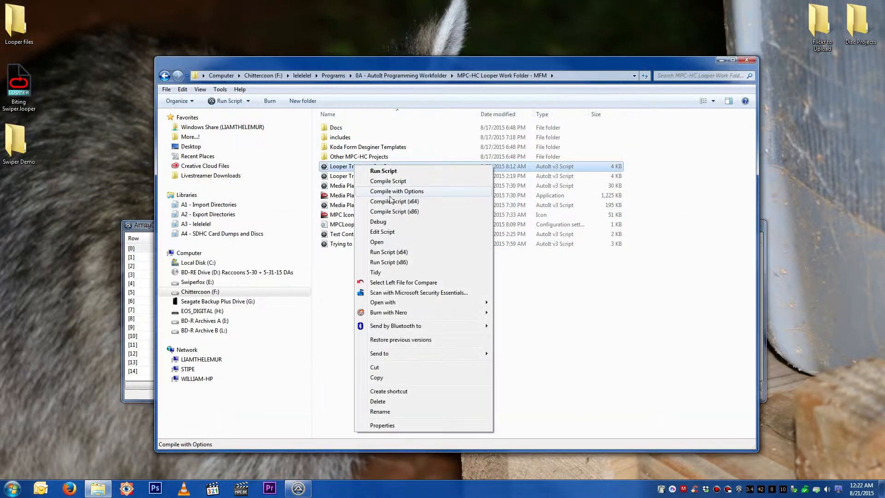
left_click(403, 231)
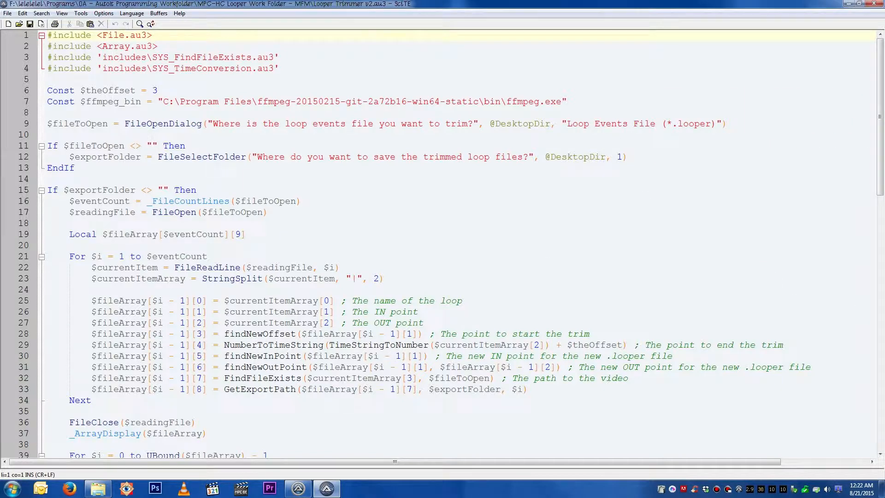
left_click(48, 91)
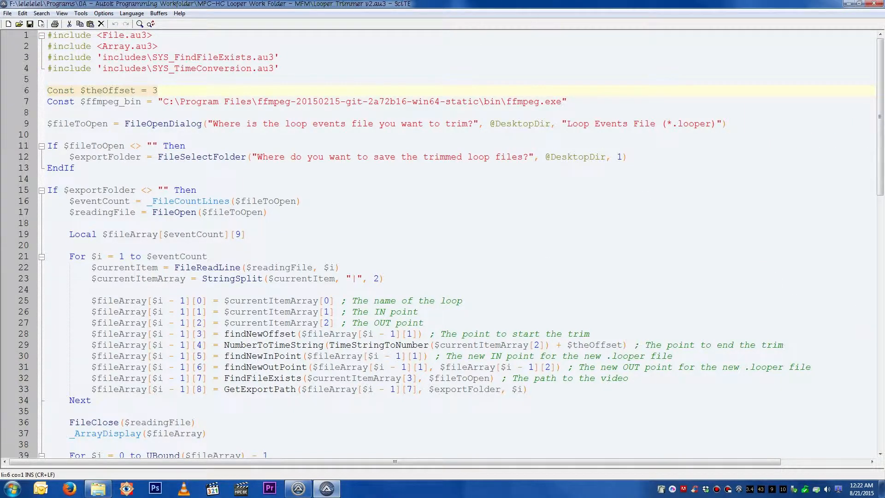
left_click(873, 4)
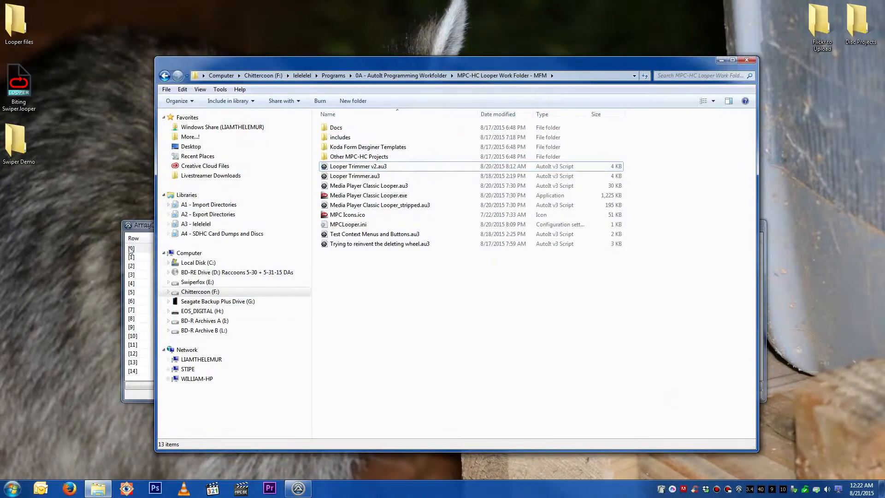
Review the source and export paths in the array and close the array display so the script trims the clips
left_click(140, 229)
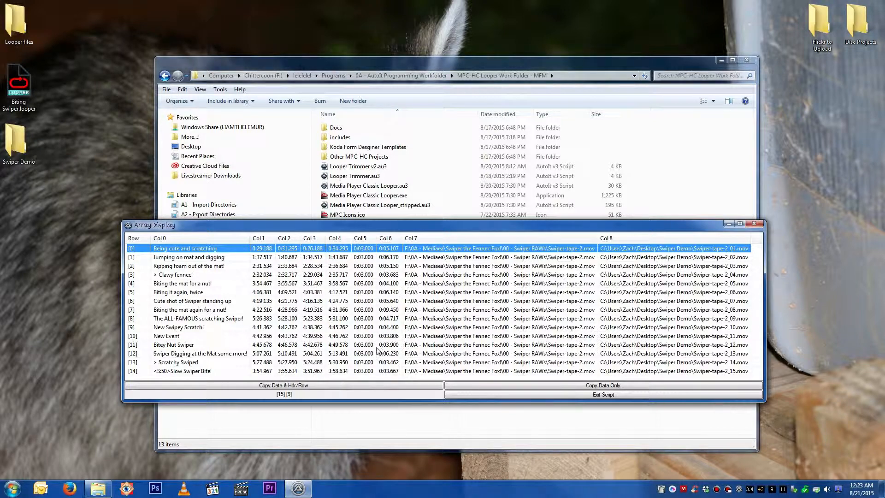
left_click(444, 257)
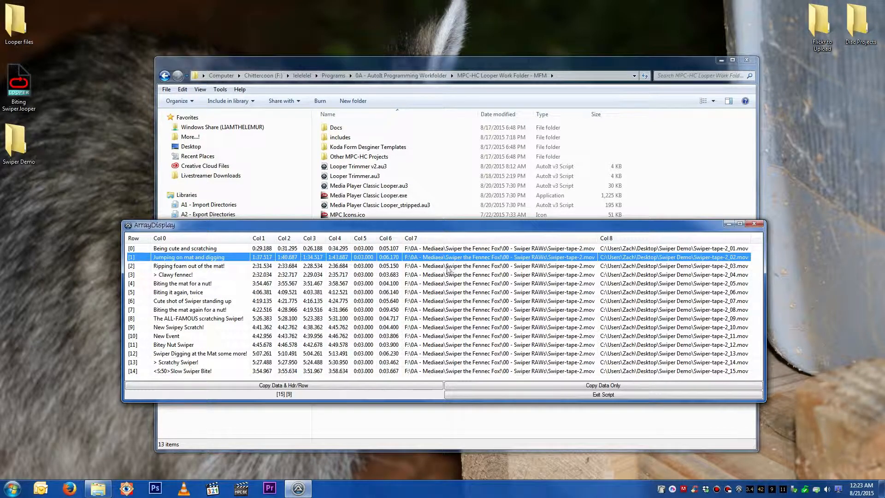
left_click(629, 249)
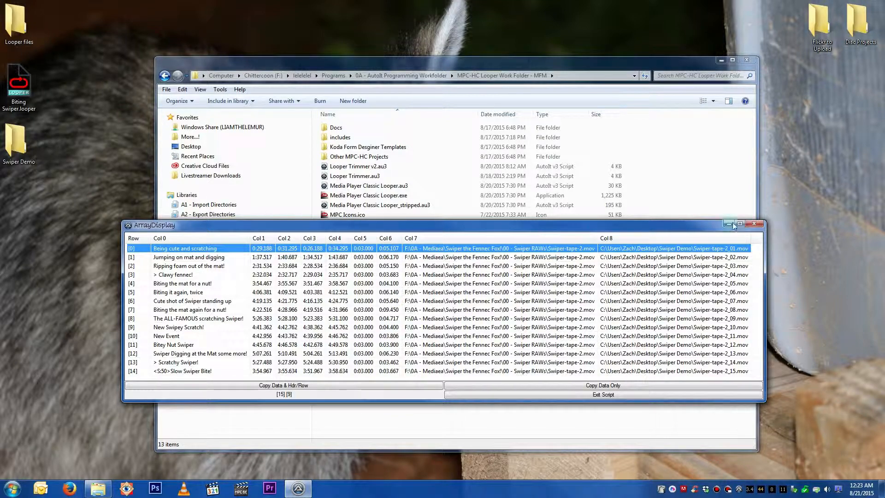
left_click(755, 224)
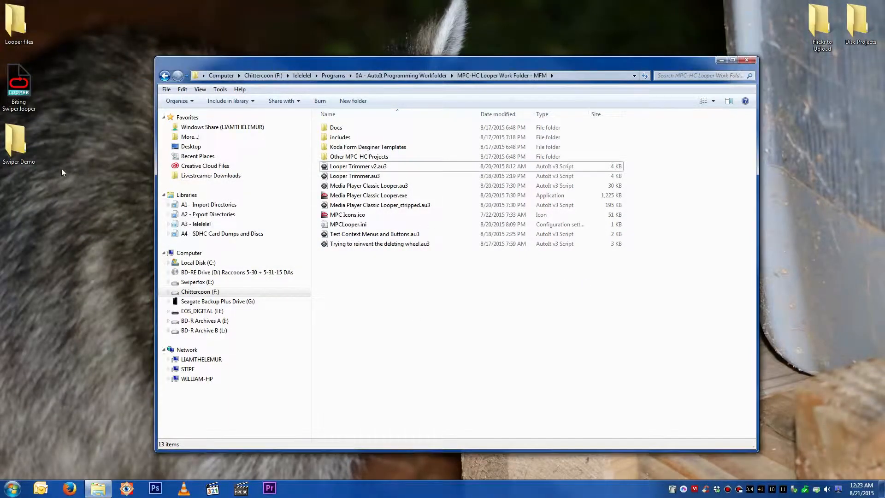
Inspect the trimmed files in the Swiper Demo folder with full names shown, and check the folder's total size in its properties
double_click(28, 148)
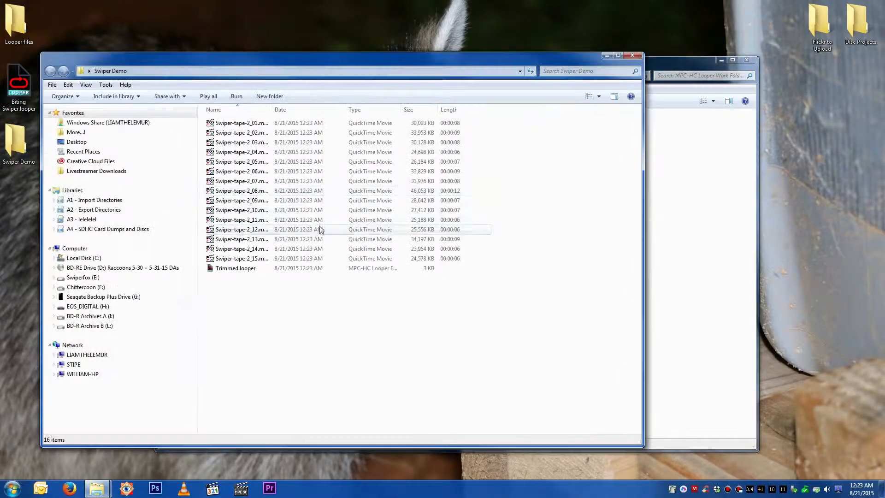
double_click(276, 110)
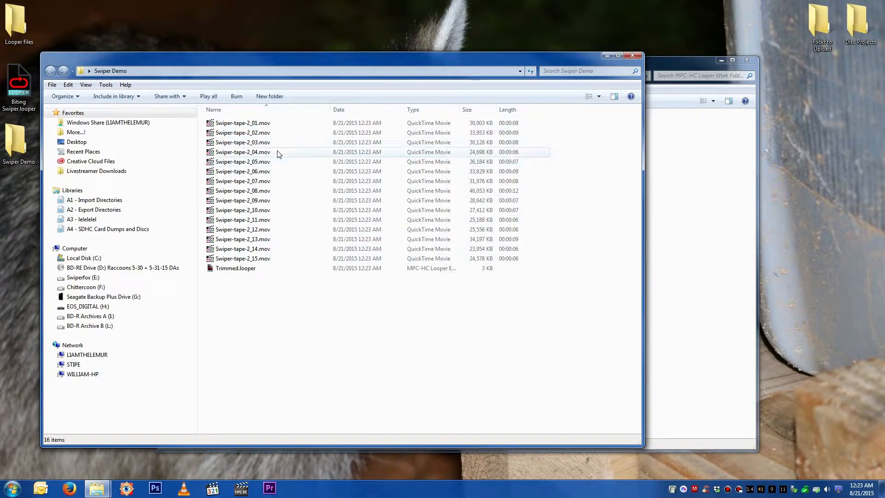
left_click(20, 153)
key("alt+Return")
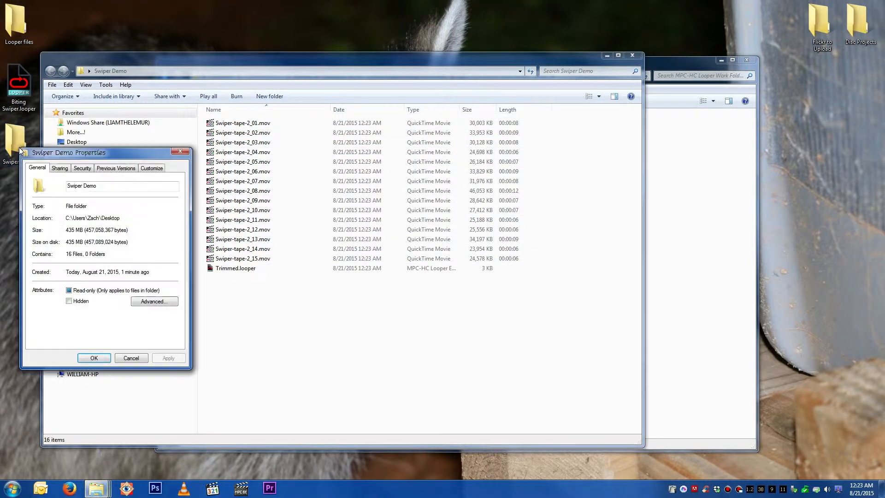
left_click(538, 323)
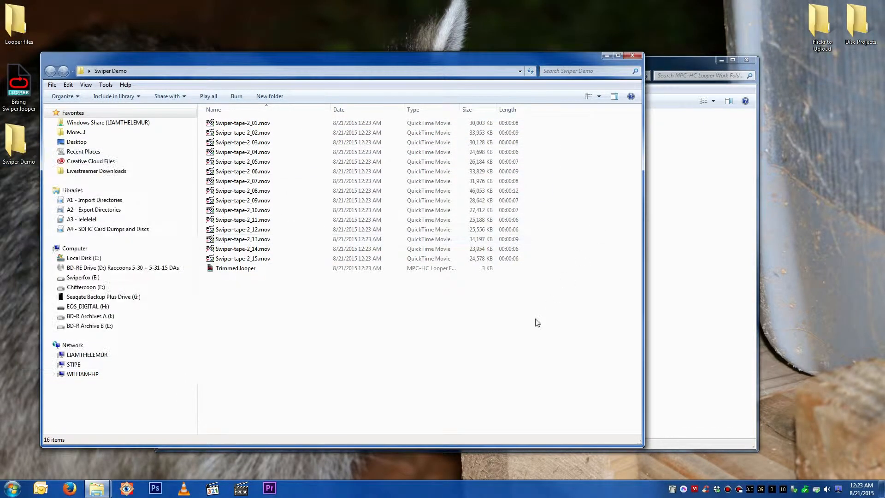
Open Trimmed.looper from the Swiper Demo folder, enlarge the video player, and play trimmed loop events 2, 4 and 9
double_click(226, 268)
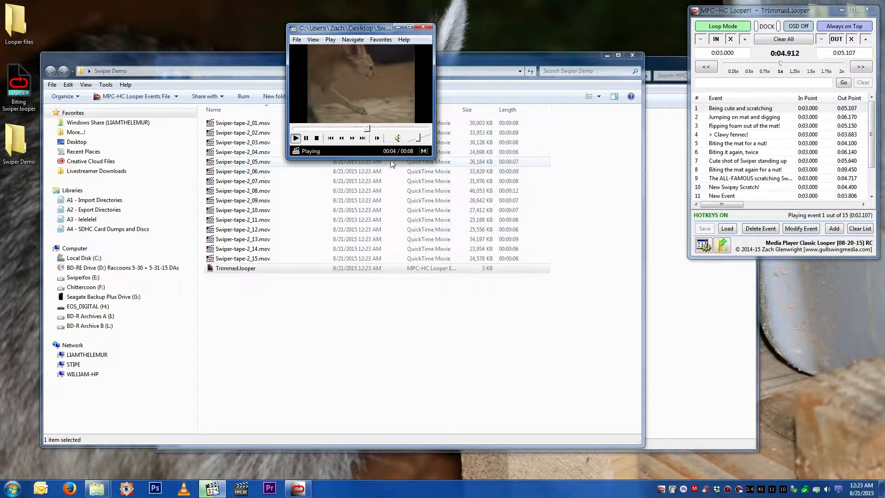
left_click_drag(434, 159, 624, 315)
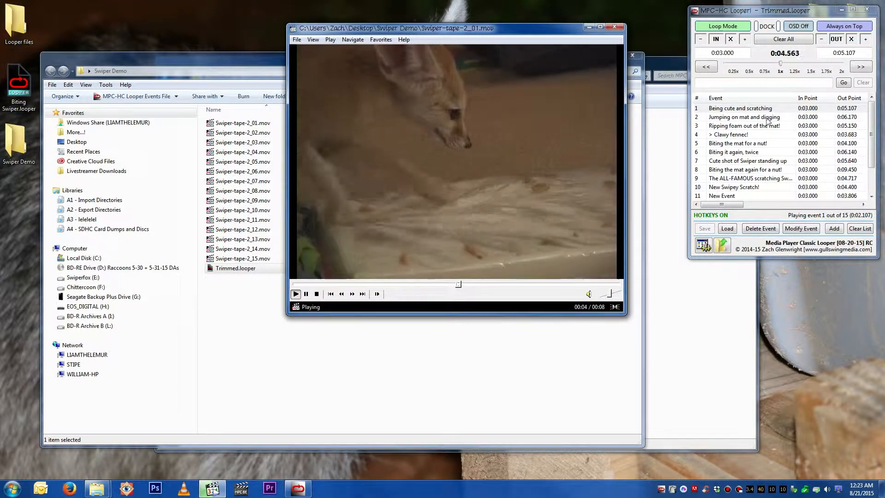
double_click(755, 118)
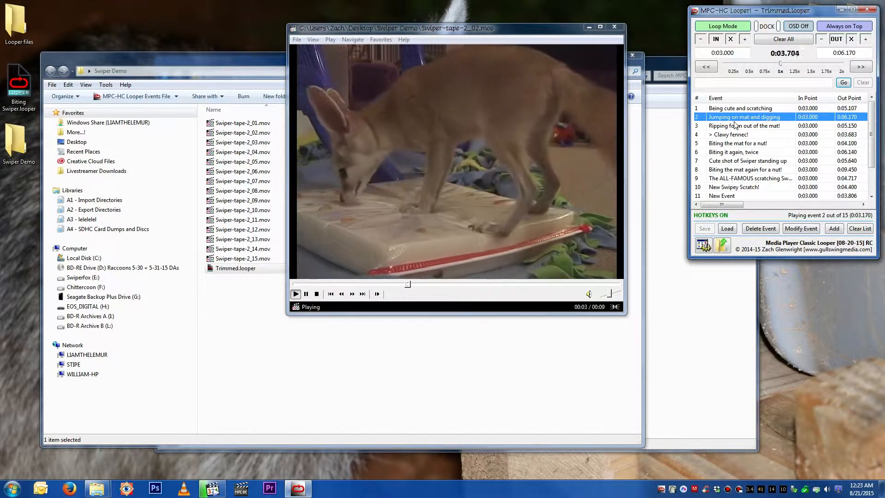
double_click(760, 134)
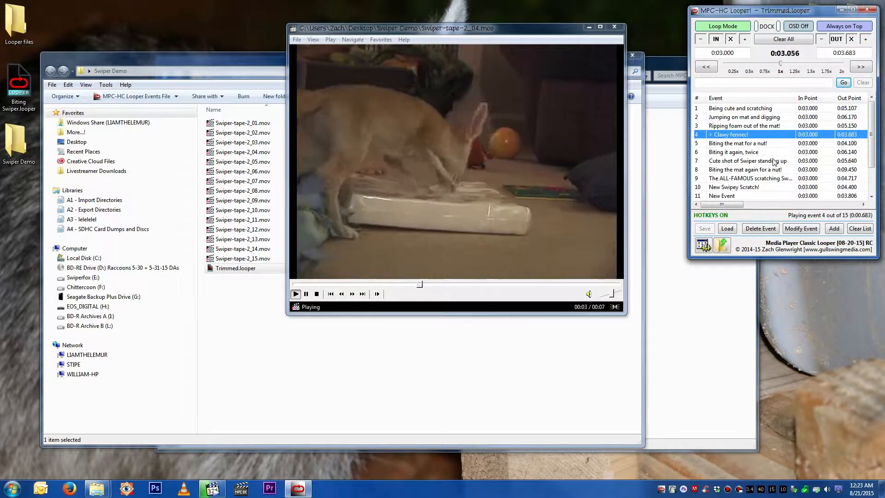
double_click(748, 161)
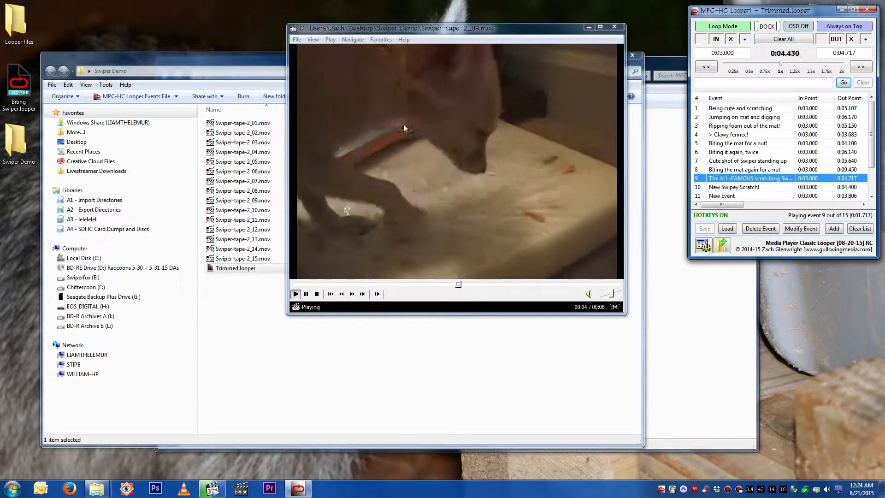
Fit the player window to the video, lengthen the looper window to show the whole event list, and play event 14, "> Scratchy Swiper!"
mouse_move(625, 315)
left_mouse_down()
mouse_move(628, 342)
mouse_move(604, 324)
mouse_move(612, 324)
left_mouse_up()
left_click(737, 152)
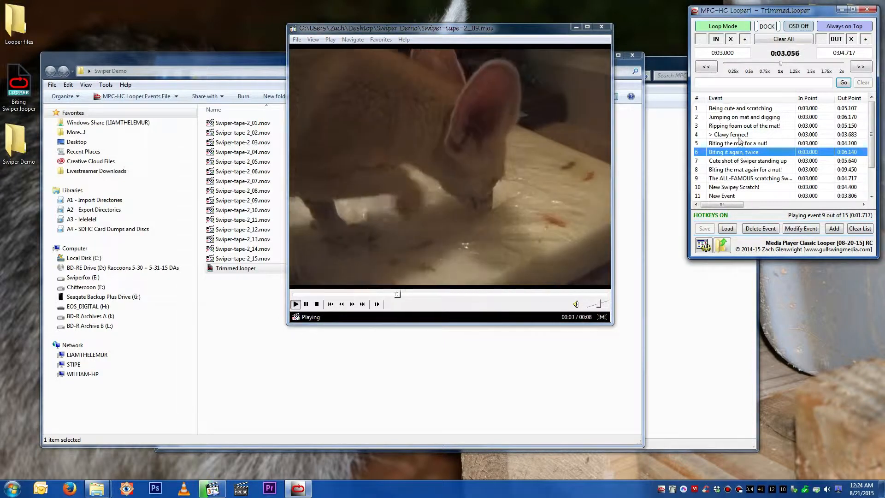
left_click_drag(753, 259, 752, 310)
double_click(738, 222)
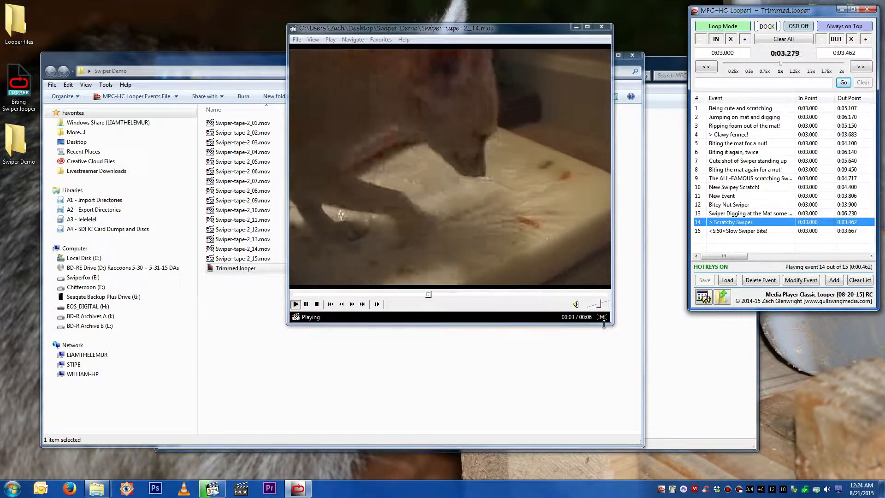
Play loop events 9, 13, 14, 8 and 3 in turn to check the trimmed clips, and close the player
double_click(729, 179)
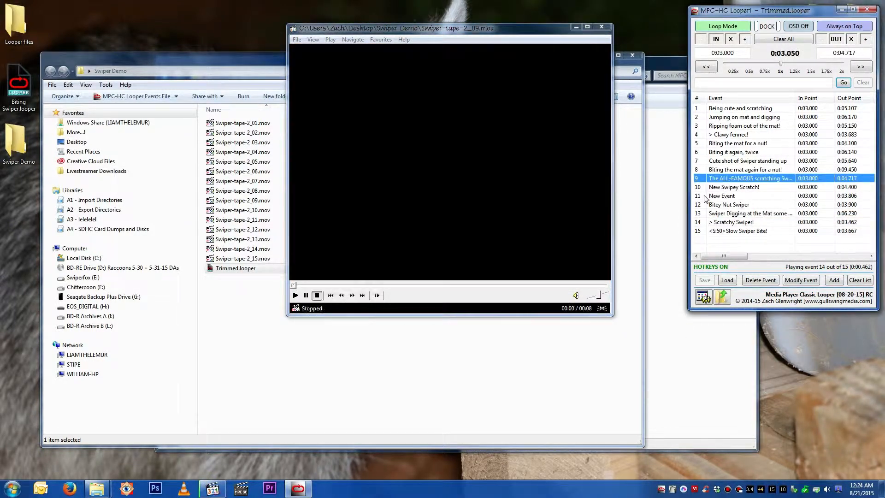
double_click(759, 212)
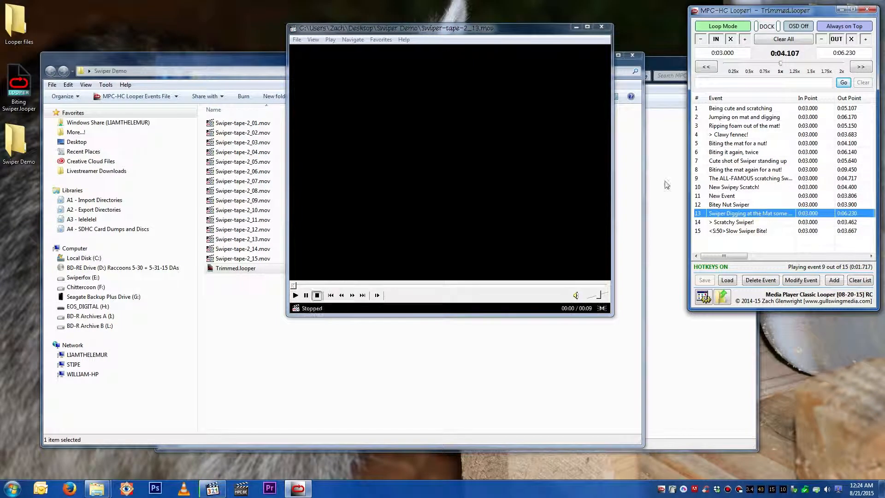
double_click(746, 223)
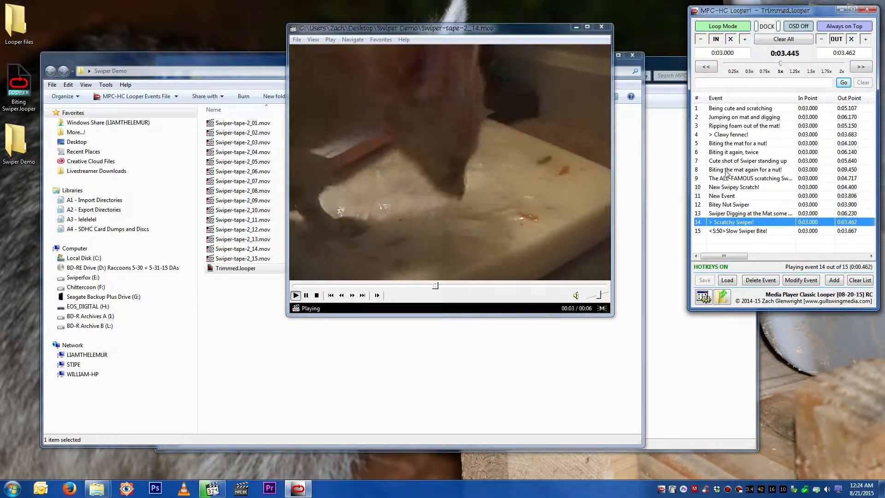
double_click(728, 170)
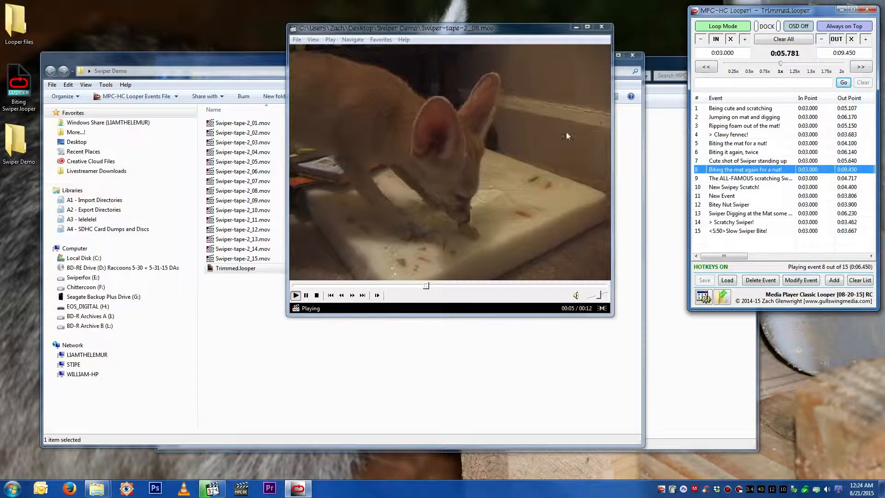
double_click(756, 126)
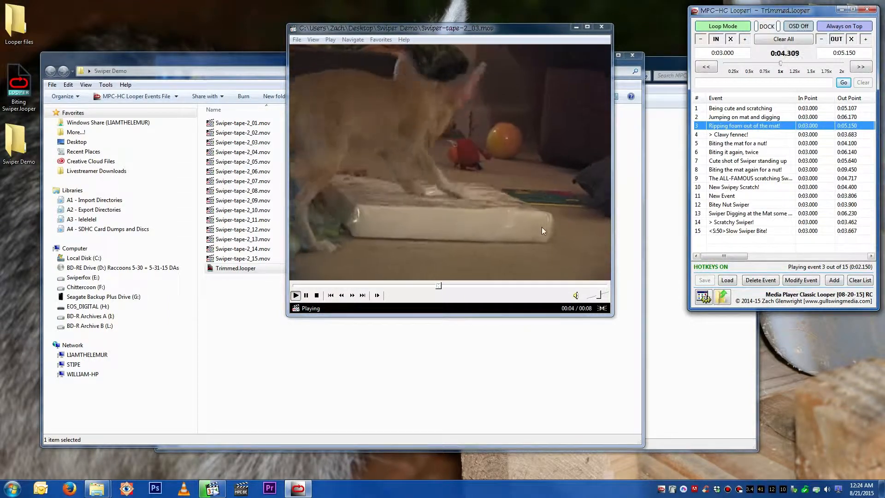
left_click(541, 226)
left_click(602, 26)
left_click(417, 296)
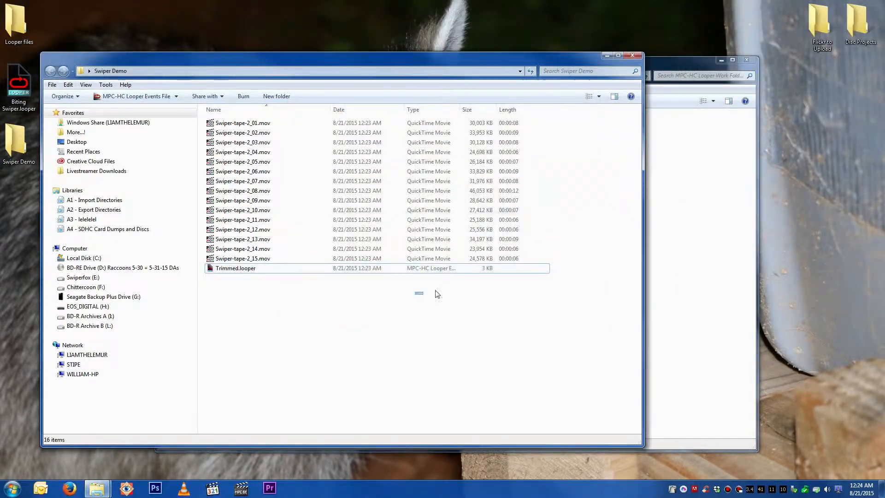
left_click(675, 259)
double_click(388, 167)
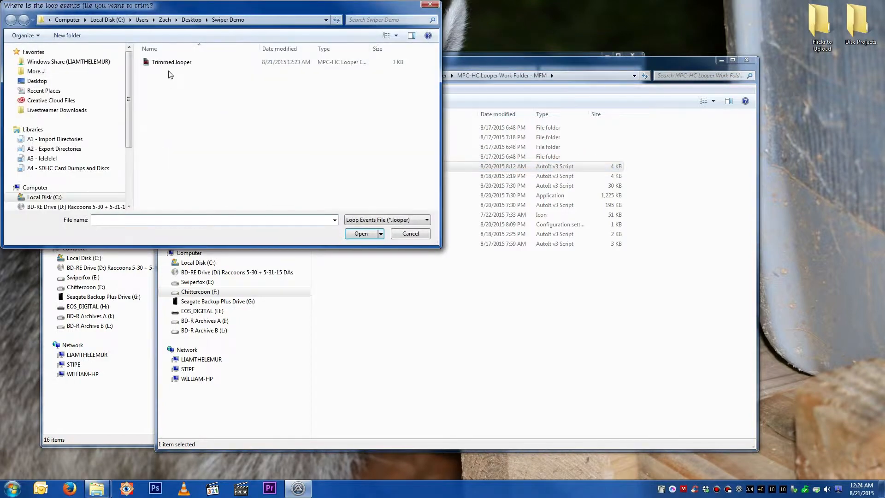
double_click(165, 66)
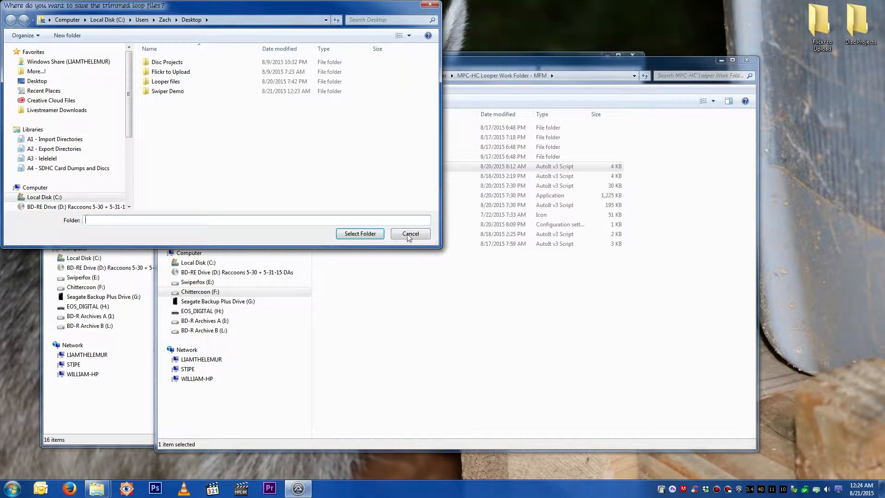
left_click(410, 234)
Run Looper Trimmer v2.au3 and open the original loop events file from the Swiper the Fennec Fox! folder in 0A - Mediaea
double_click(388, 167)
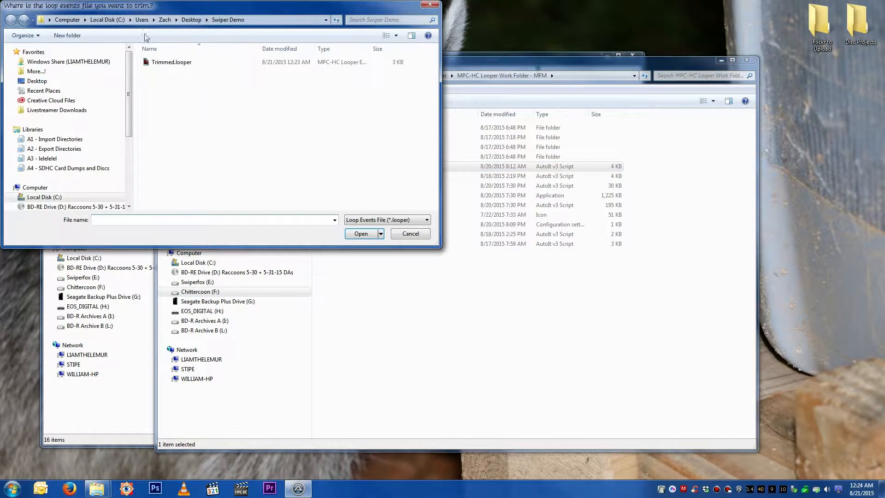
left_click(36, 71)
left_click(156, 64)
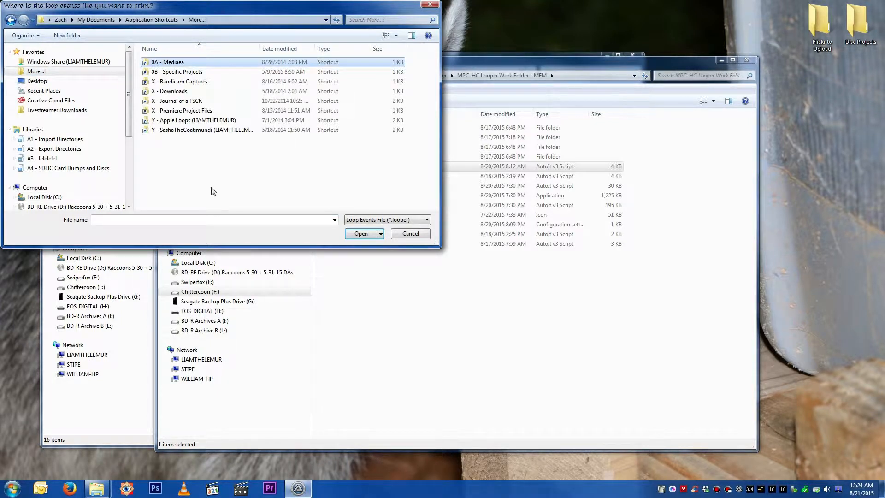
double_click(180, 67)
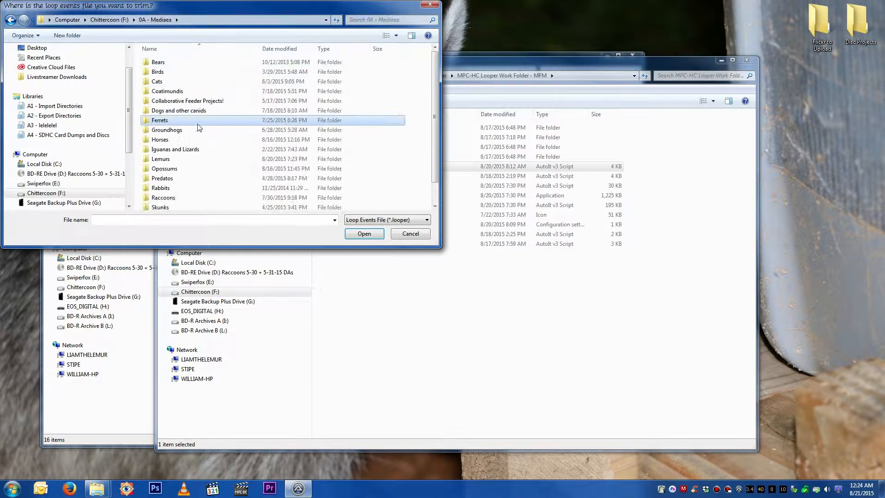
scroll(185, 138, "down", 1)
double_click(182, 158)
left_click(186, 72)
double_click(186, 72)
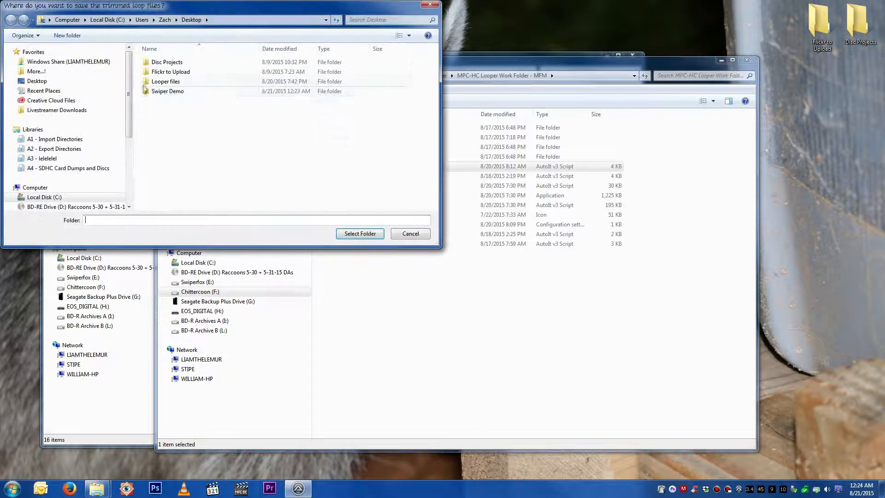
Create a folder named Test on the Desktop and select it as the save location for the trimmed loop files
left_click(54, 82)
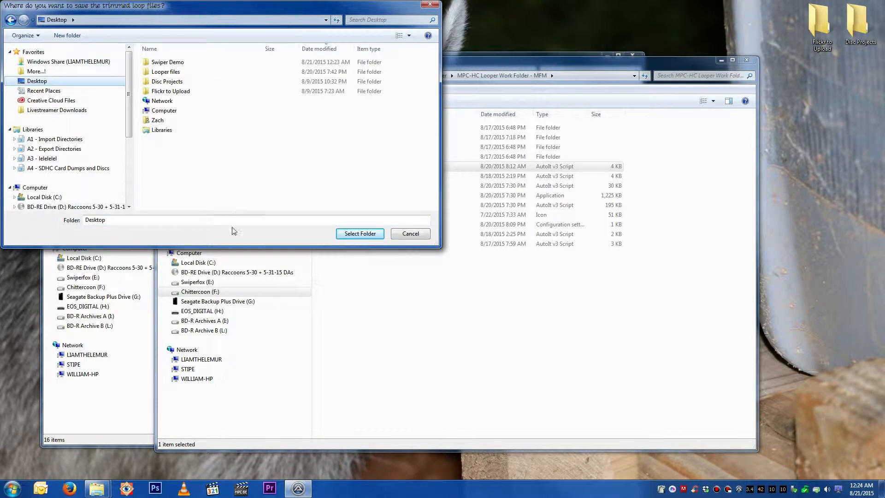
right_click(210, 186)
mouse_move(261, 271)
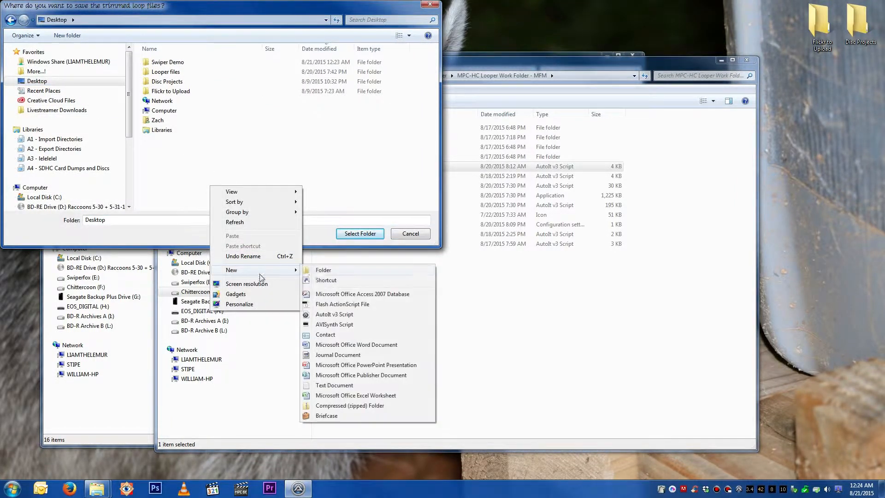
left_click(310, 268)
type("Test")
key("Return")
left_click(360, 233)
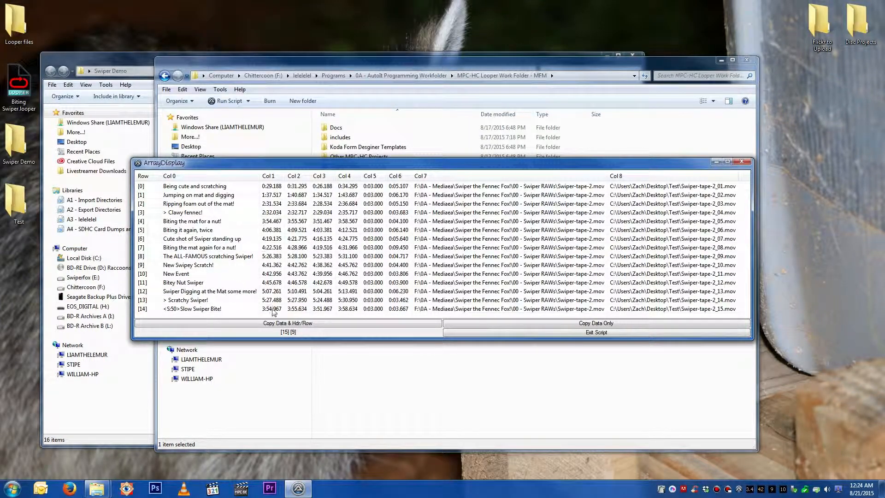
Exit the script from the array display, look over the clips in the Swiper Demo folder, and return to the script's work folder
left_click(498, 333)
left_click(143, 68)
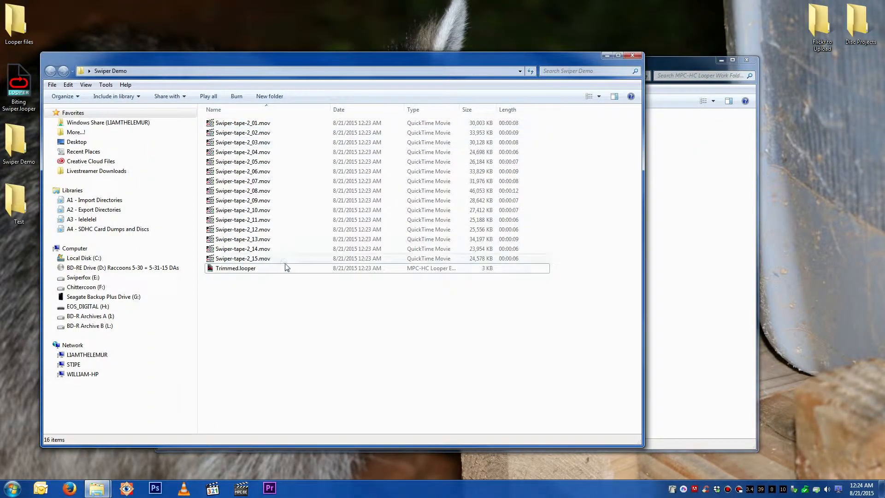
left_click(681, 304)
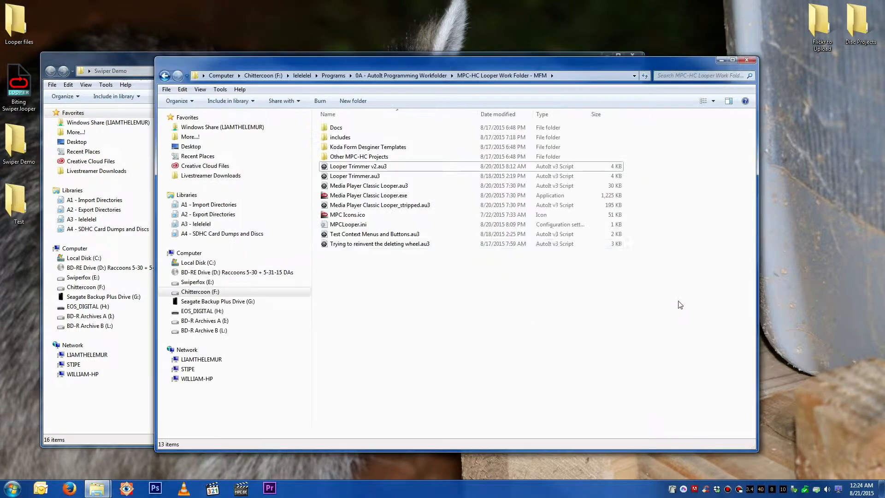
Run Looper Trimmer v2.au3 and browse the Squirrels folder in 0A - Mediaea for a loop events file
double_click(364, 167)
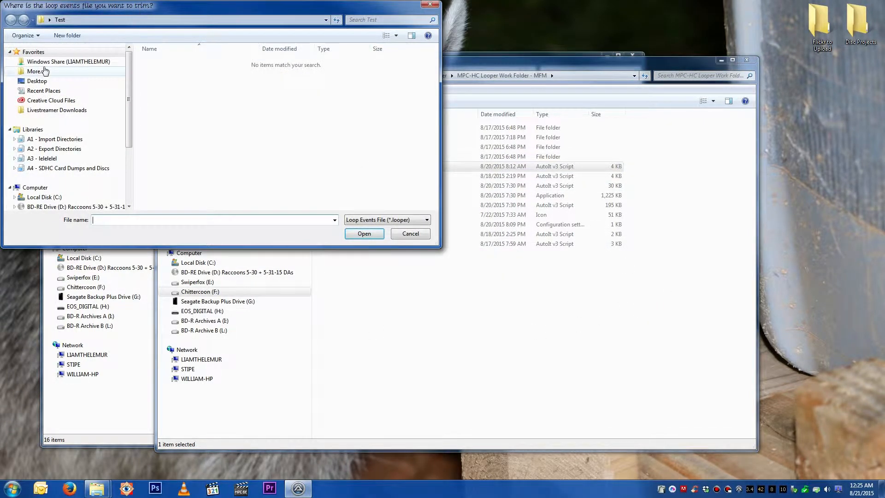
left_click(45, 70)
double_click(183, 65)
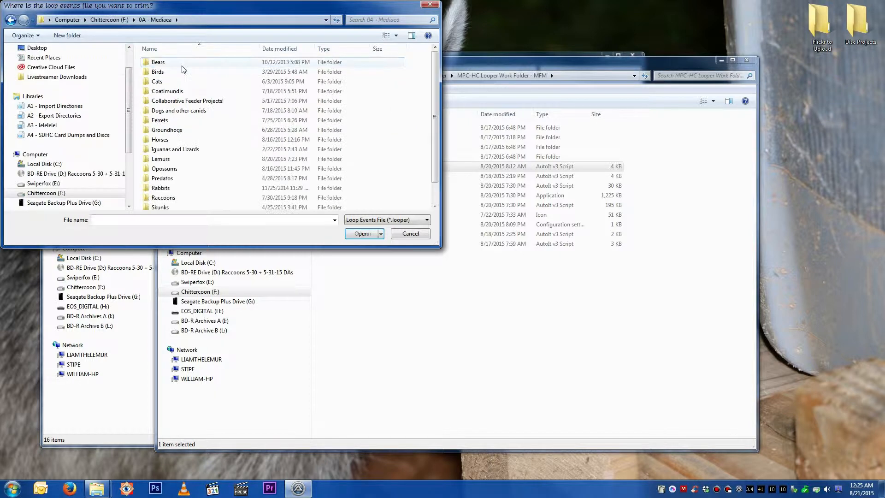
scroll(171, 192, "down", 1)
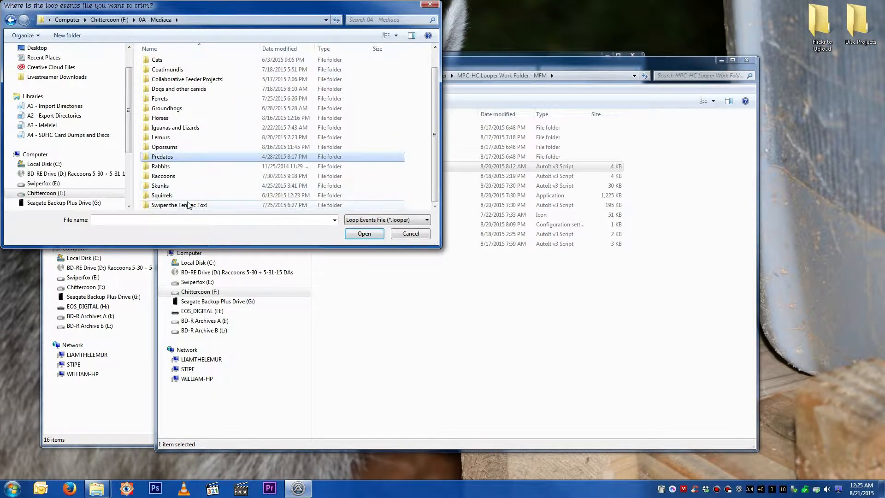
double_click(188, 199)
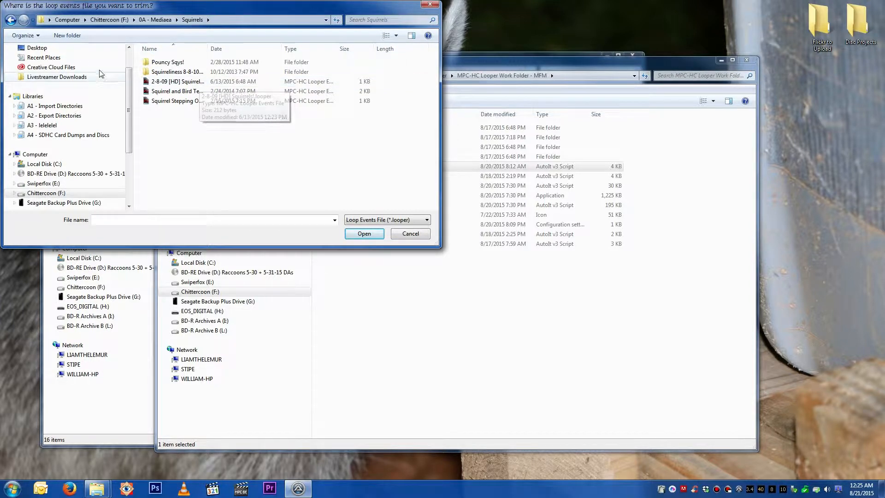
Open the loop events file in the A - Gulls folder, inside Birds in 0A - Mediaea
scroll(128, 63, "up", 2)
left_click(59, 73)
double_click(166, 62)
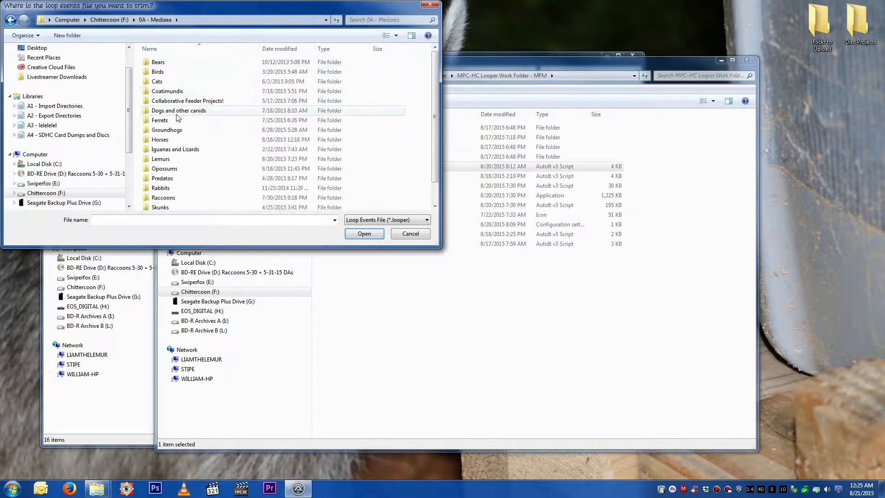
double_click(158, 72)
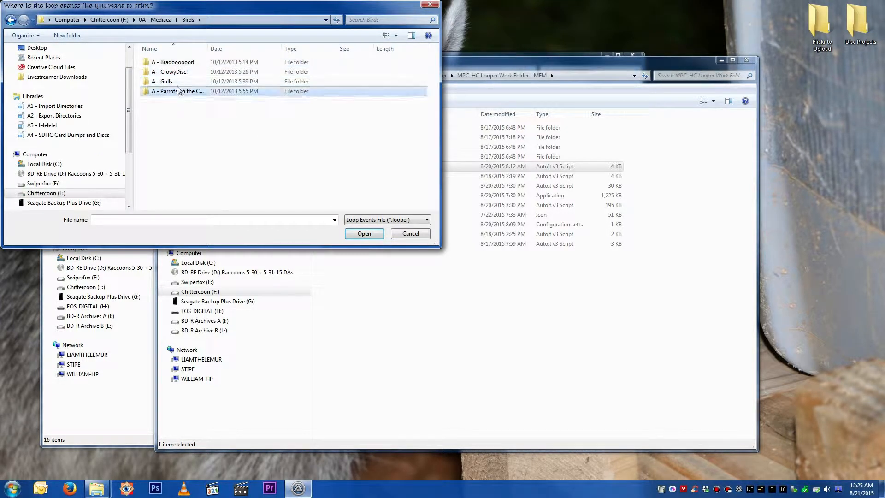
double_click(173, 82)
double_click(185, 112)
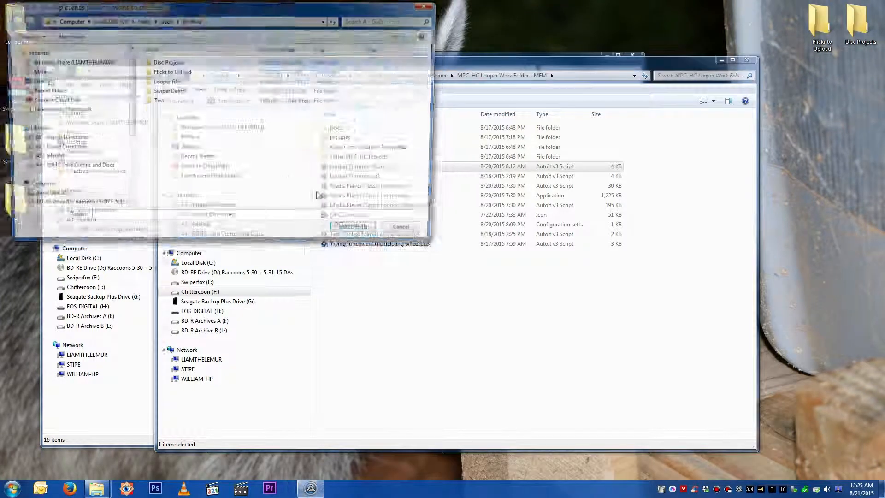
Create a folder named Gull Demo on the Desktop and select it as the save location for the trimmed gull loops
right_click(195, 157)
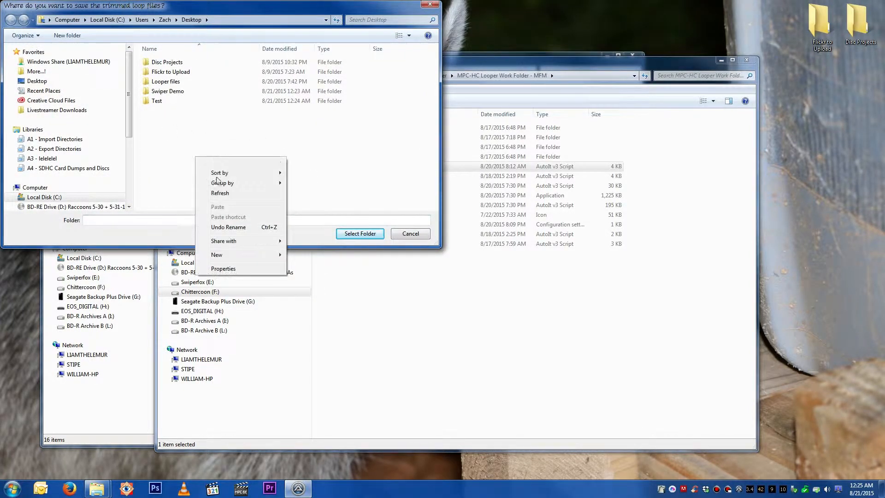
mouse_move(240, 255)
left_click(295, 255)
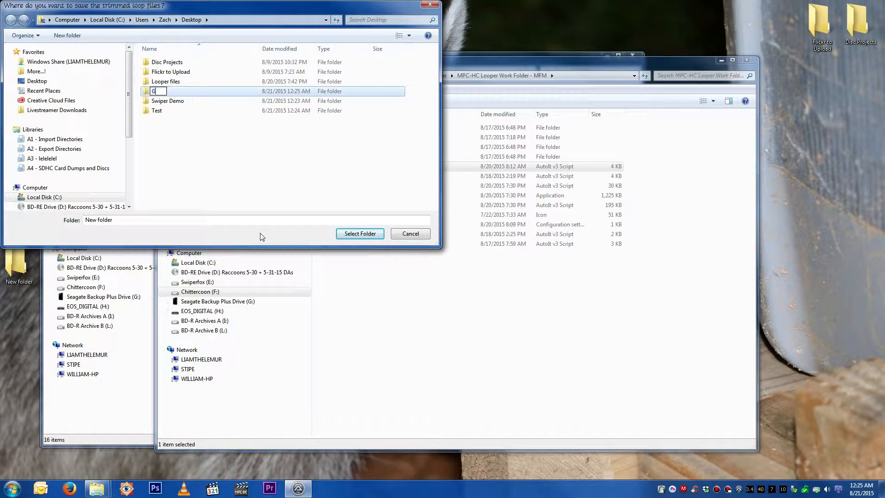
key("Return")
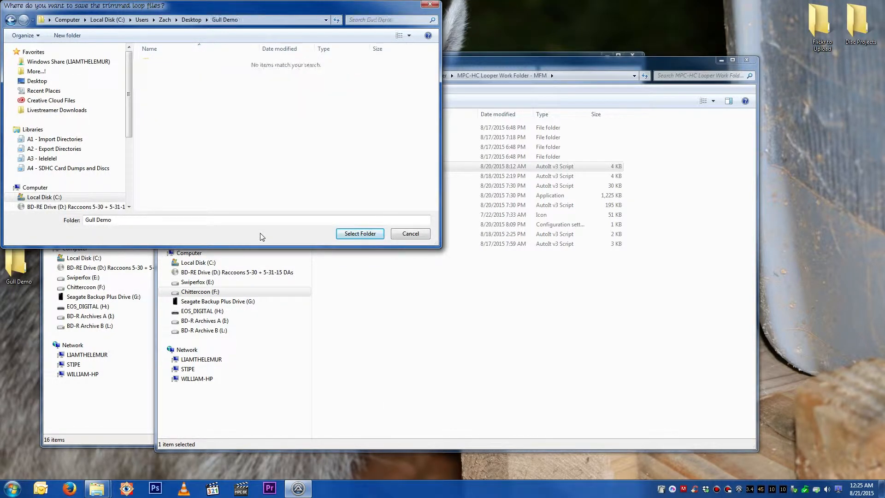
left_click(360, 234)
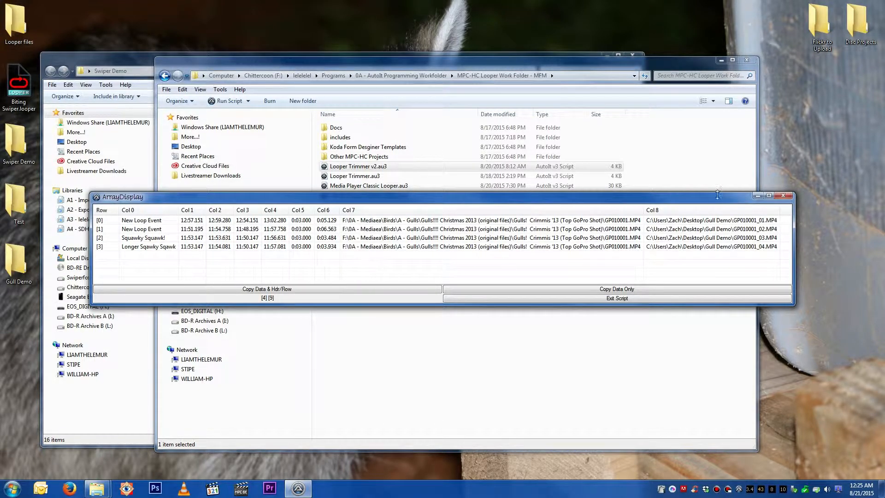
Close the array display, look over the trimmed clips in the Gull Demo folder, and return to the script's work folder
left_click(784, 196)
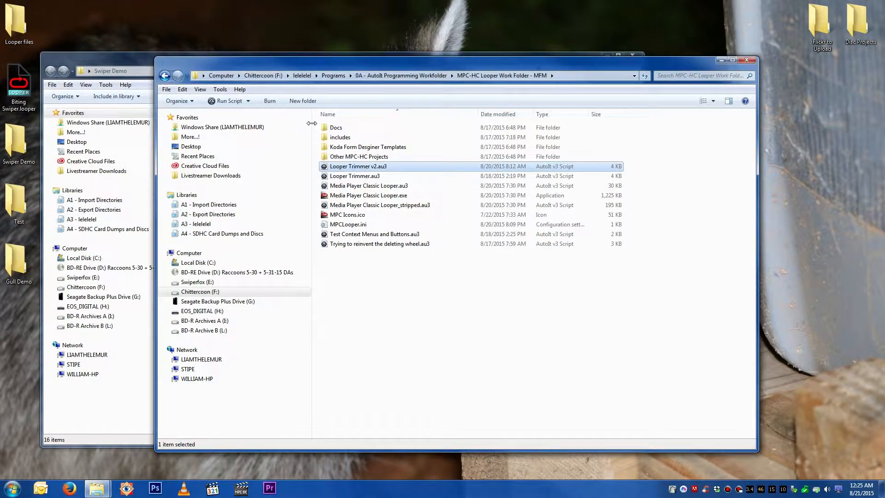
double_click(25, 244)
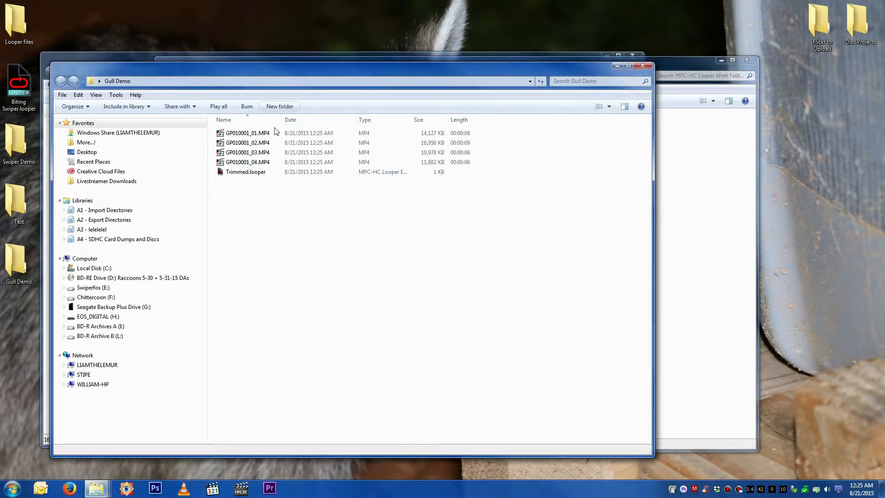
left_click(724, 215)
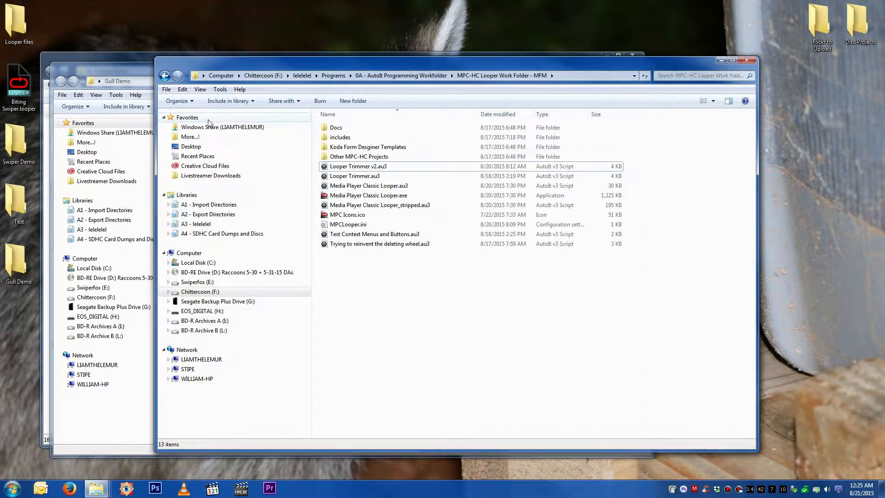
Open Gulls!.looper from the A - Gulls folder, inside Birds in 0A - Mediaea, in MPC-HC Looper
left_click(191, 146)
left_click(190, 137)
double_click(344, 127)
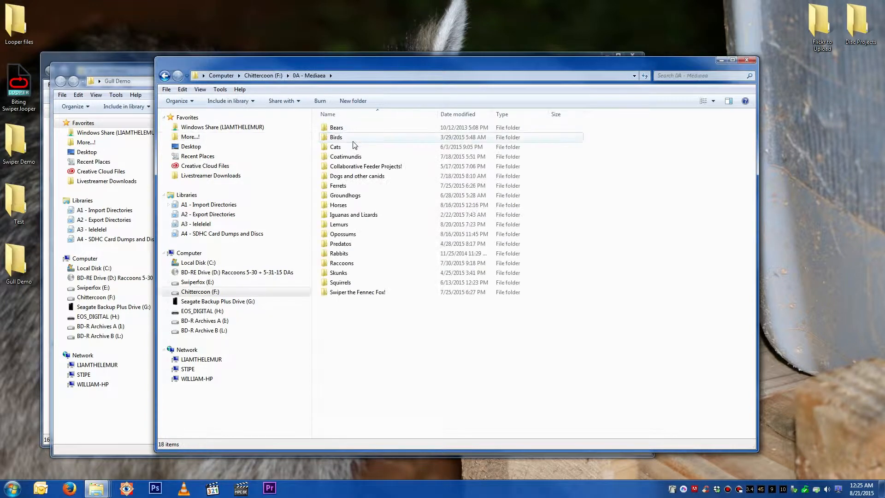
double_click(353, 139)
double_click(354, 148)
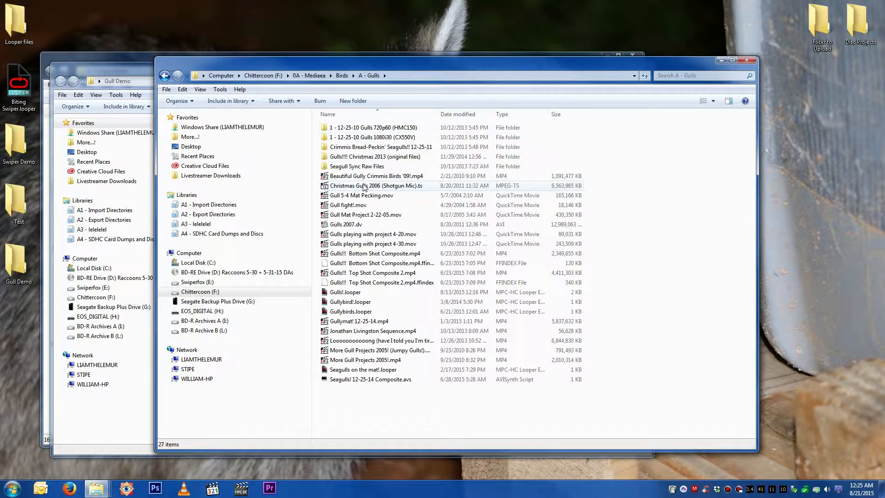
double_click(346, 292)
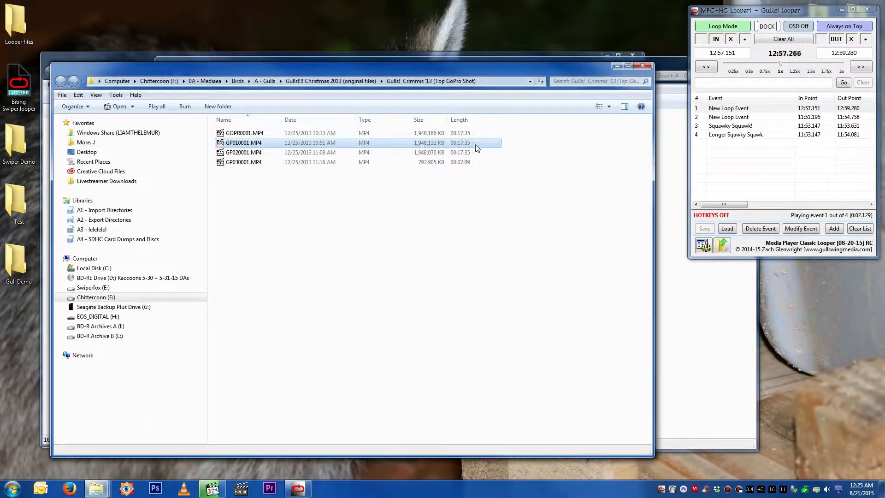
Close the source video's folder window and check the properties of the Gull Demo folder on the Desktop
left_click(642, 65)
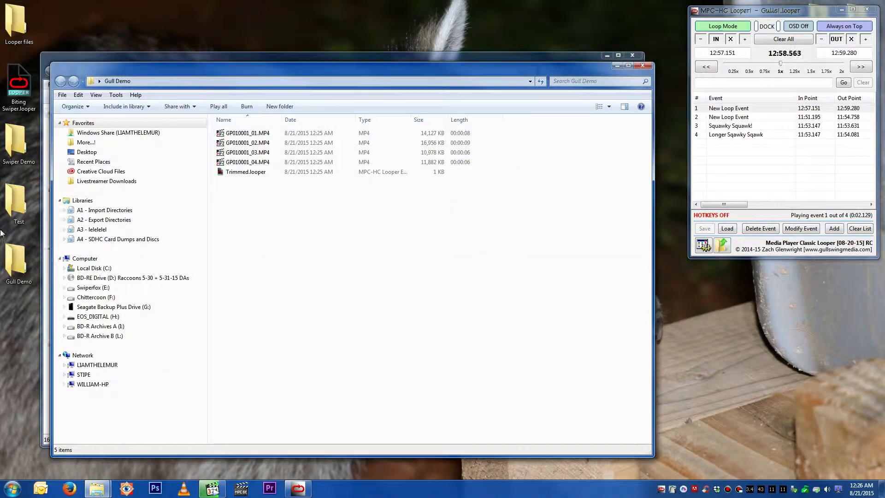
left_click(16, 261)
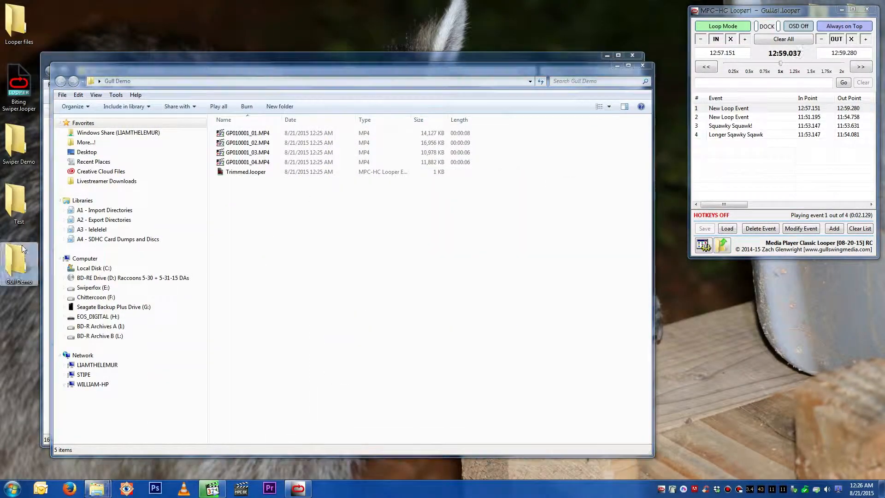
key("alt+Return")
key("Escape")
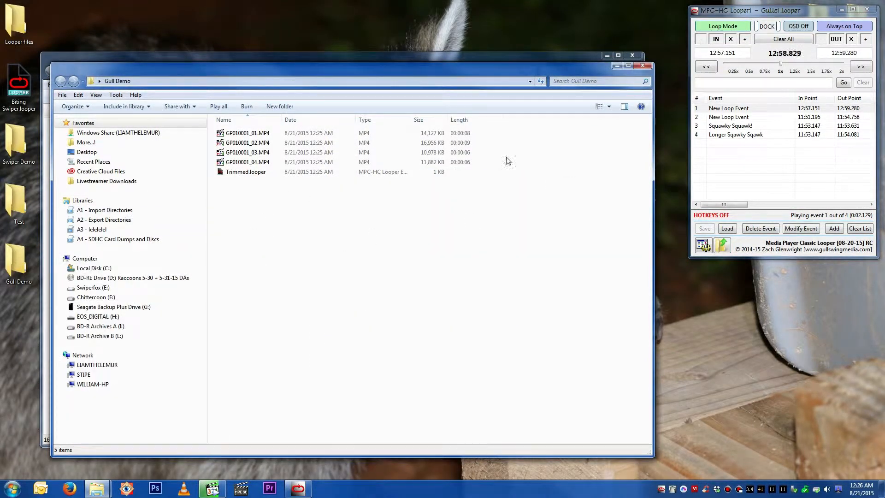
Bring up the media player playing the original gull video and enlarge its window
left_click(435, 217)
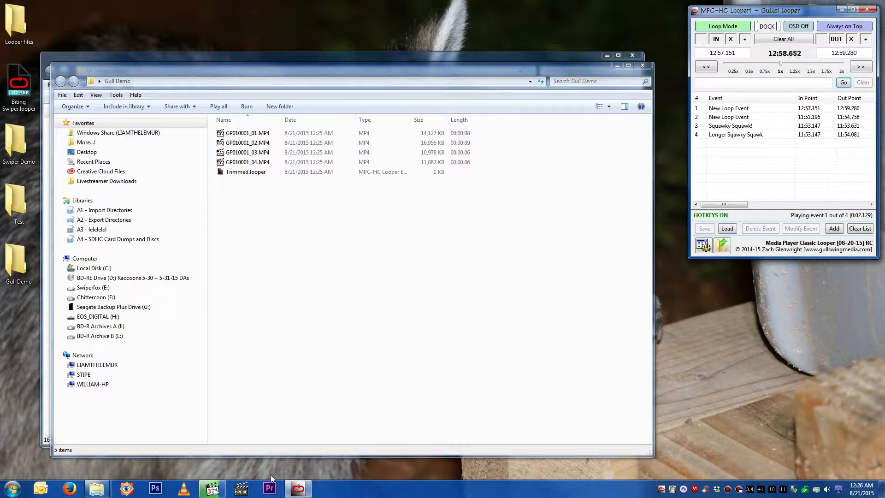
left_click(219, 488)
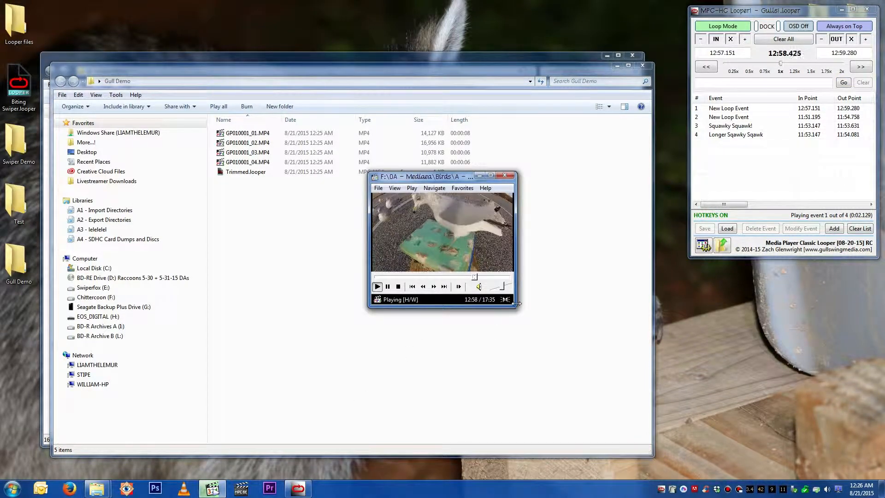
left_click_drag(515, 307, 838, 445)
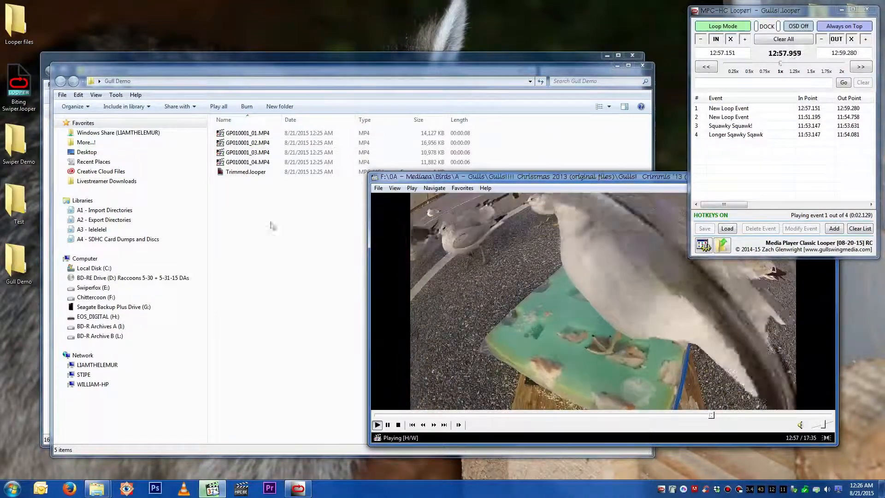
Load Trimmed.looper from the Gull Demo folder and preview its second event and Squawky Squawk!, including a full-screen view
double_click(256, 172)
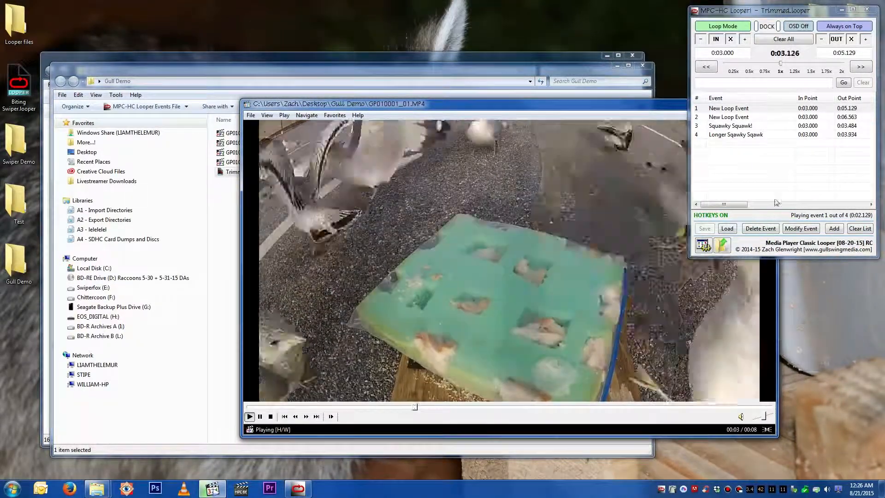
left_click(729, 118)
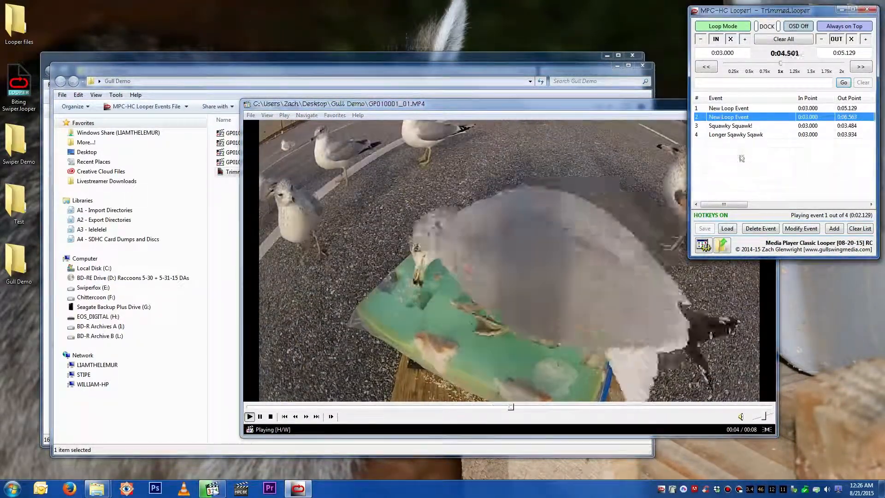
double_click(729, 118)
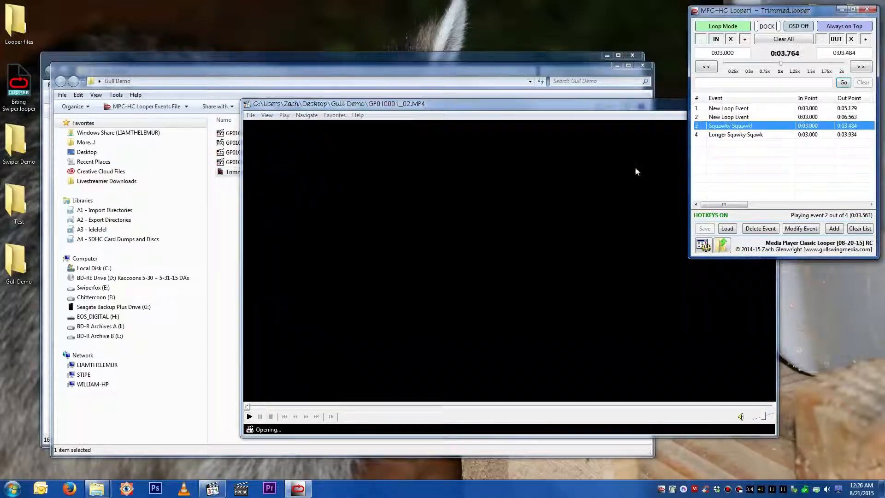
double_click(346, 317)
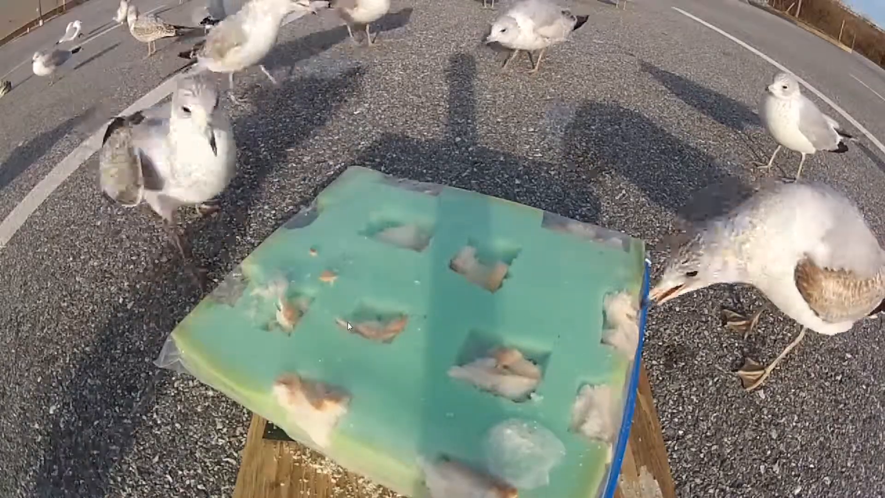
double_click(355, 325)
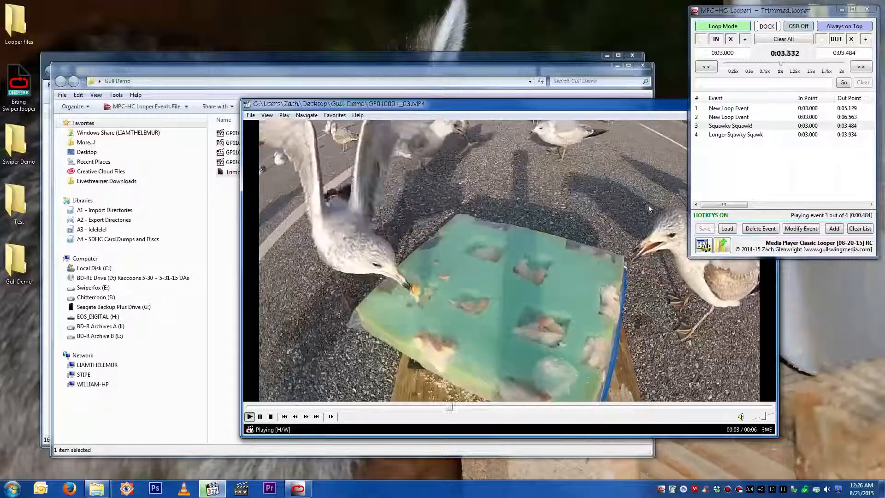
Play the Longer Sqawky Sqawk event, view it full screen, and pause it back in the window
left_click(764, 134)
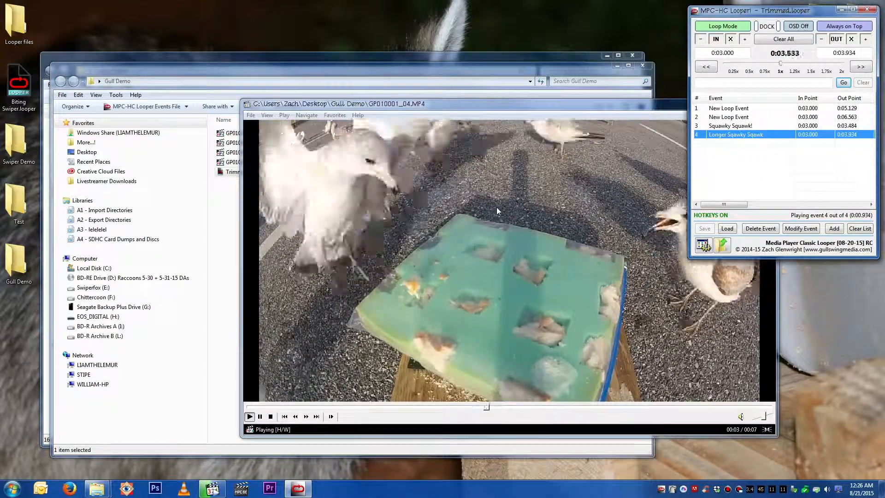
left_click(497, 208)
double_click(497, 208)
double_click(487, 232)
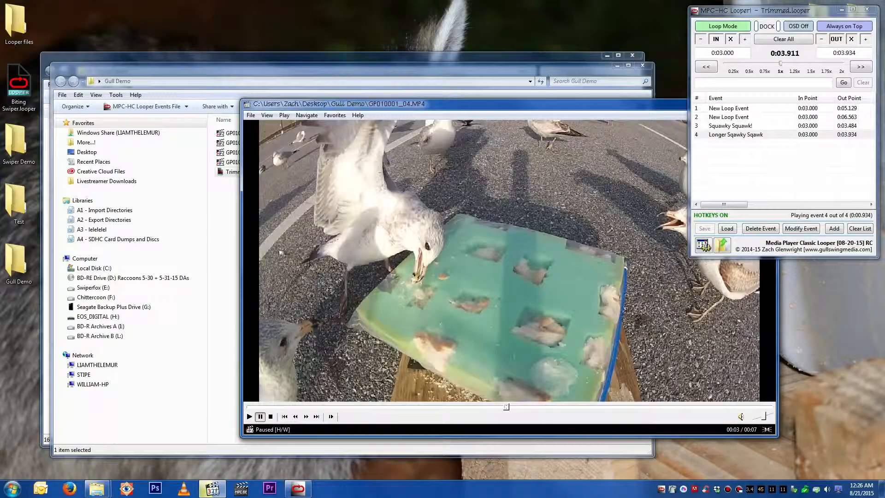
Reload Gulls!.looper from the A - Gulls folder and view its second loop event full screen for comparison with the trimmed clip
left_click(232, 242)
left_click(209, 57)
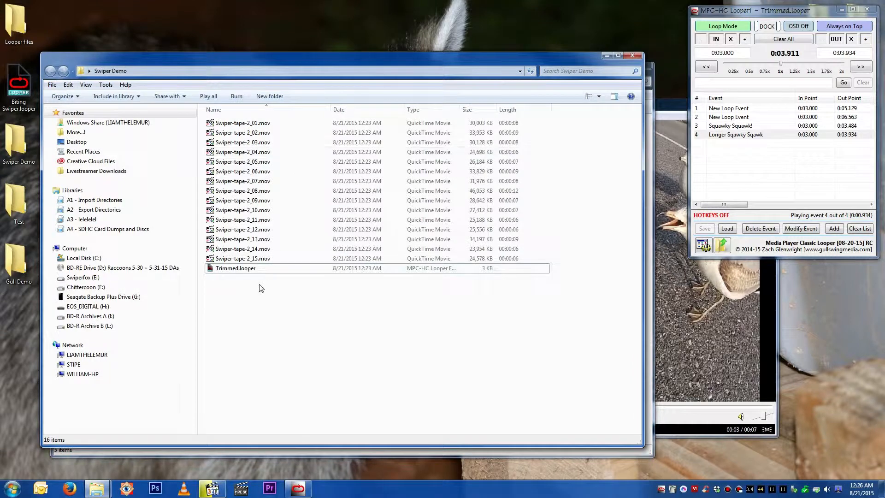
left_click(75, 132)
double_click(257, 122)
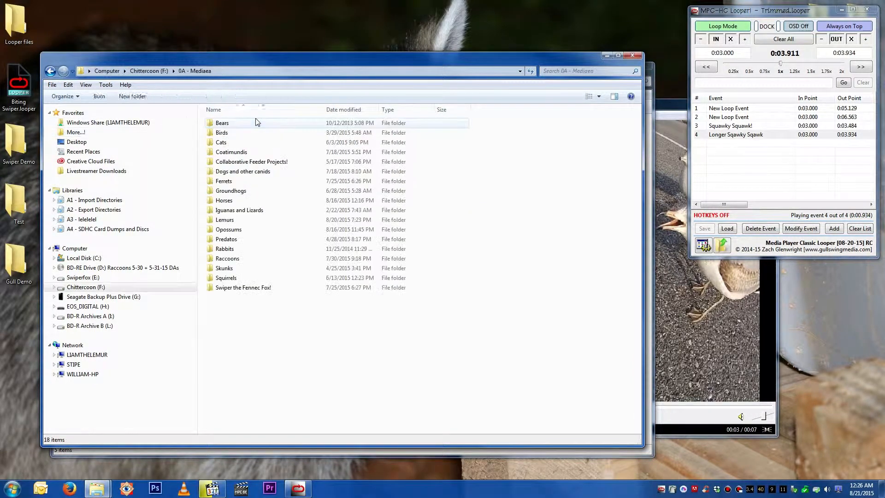
double_click(246, 133)
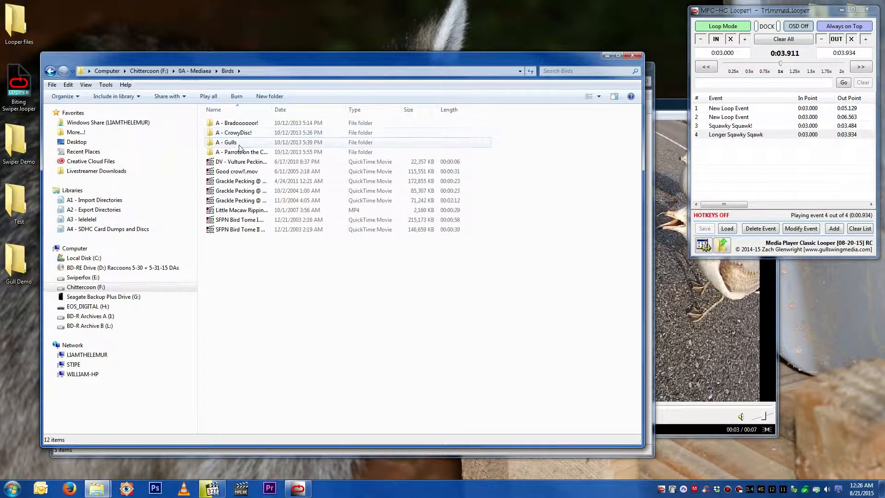
double_click(238, 143)
double_click(244, 288)
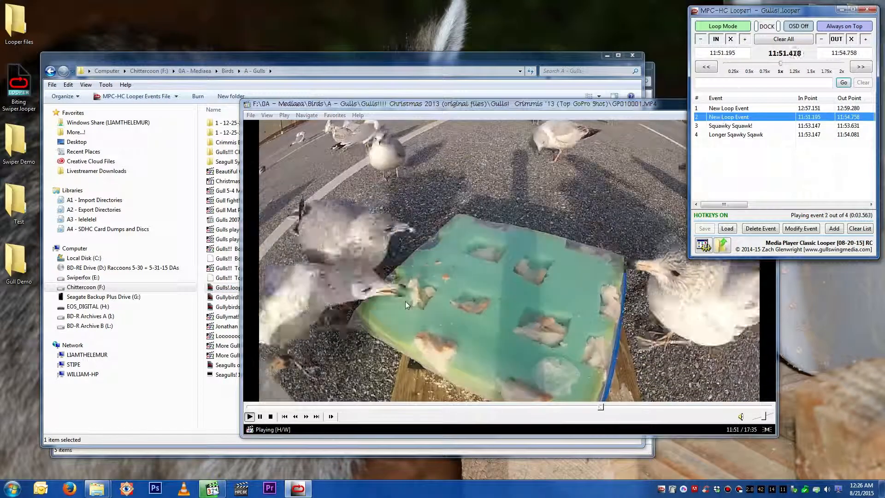
double_click(406, 300)
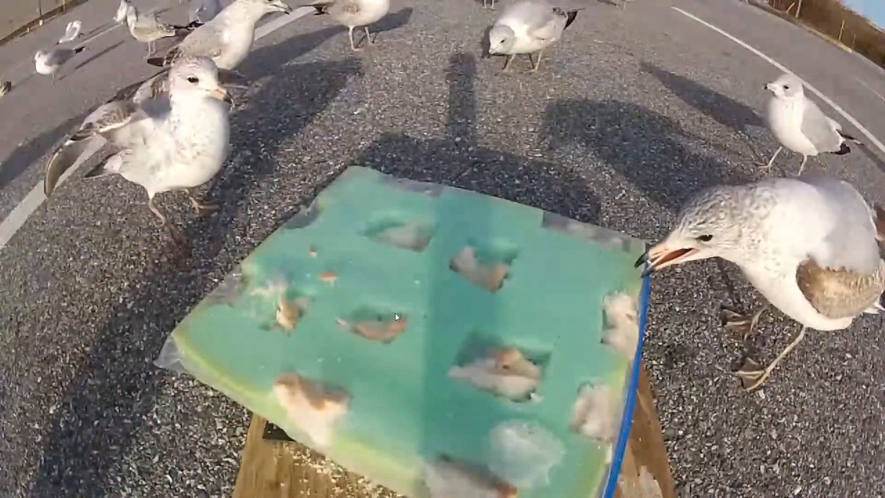
double_click(394, 314)
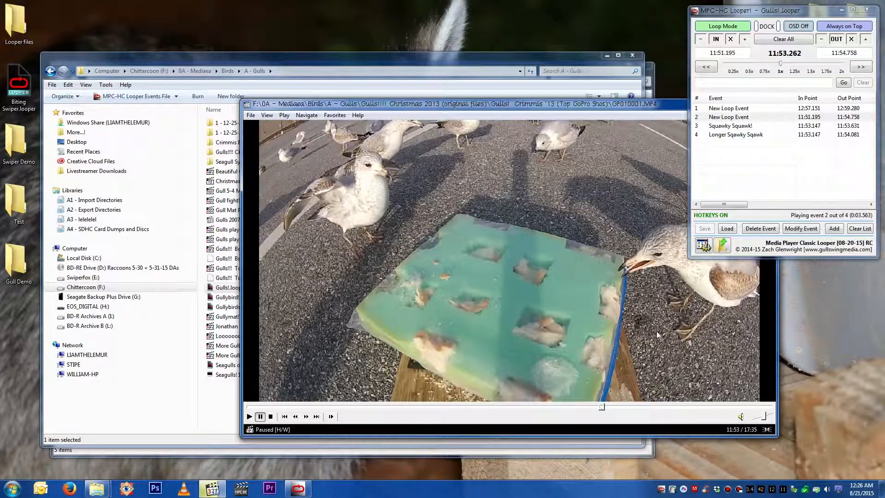